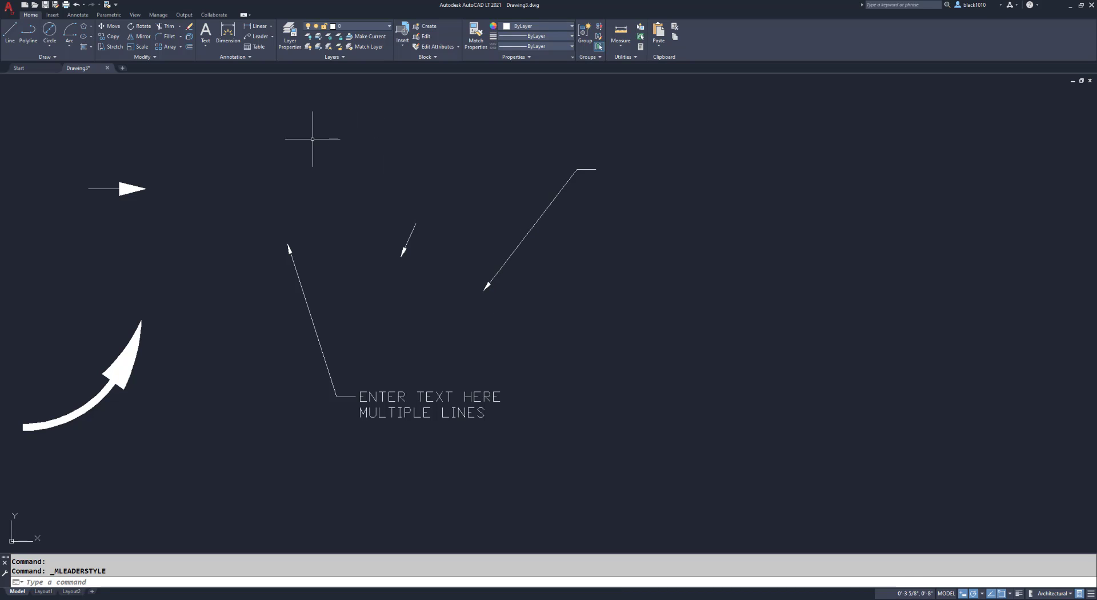
Create a new multileader style named Big, based on Standard.
click(251, 58)
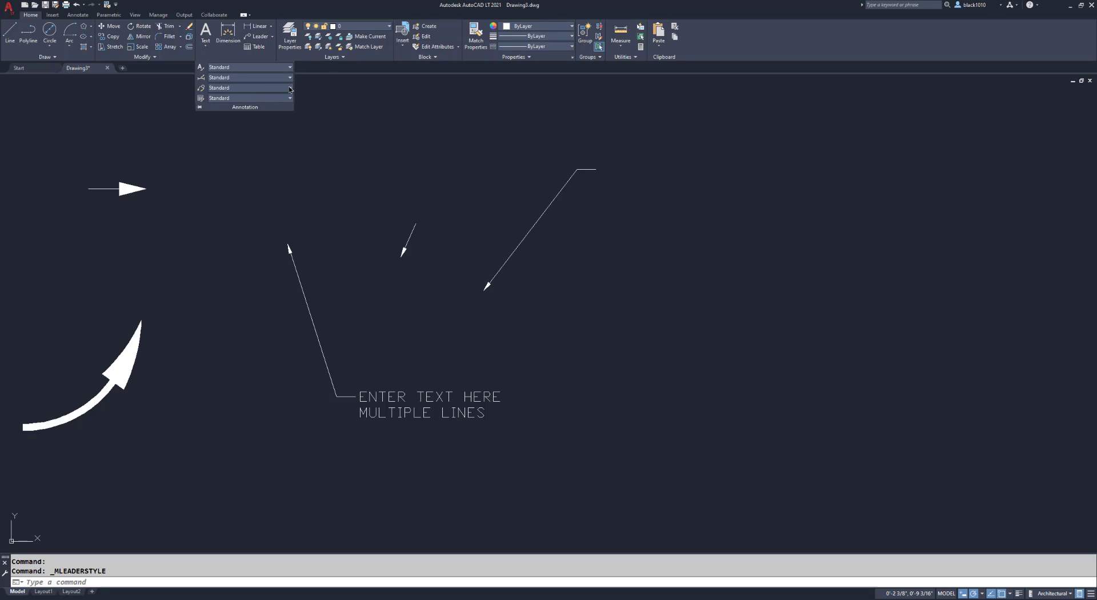
click(289, 88)
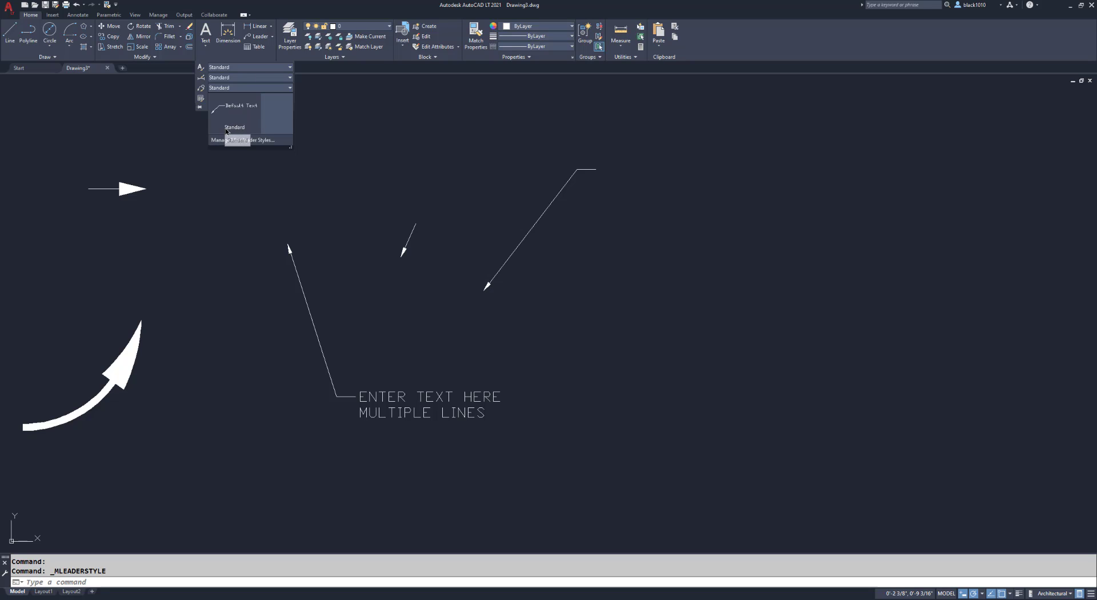
click(192, 126)
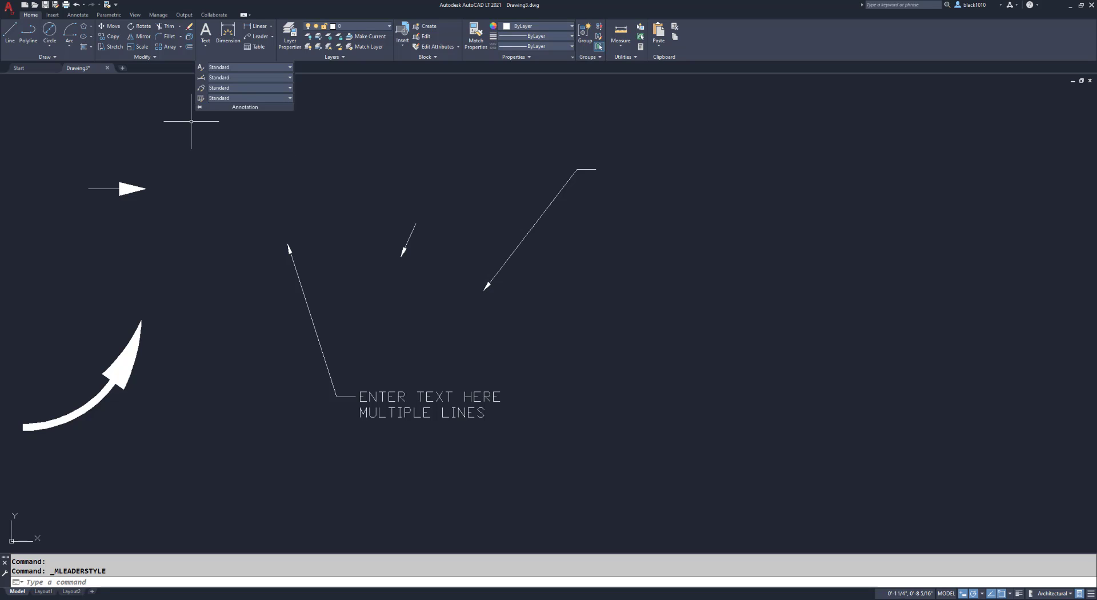
click(201, 91)
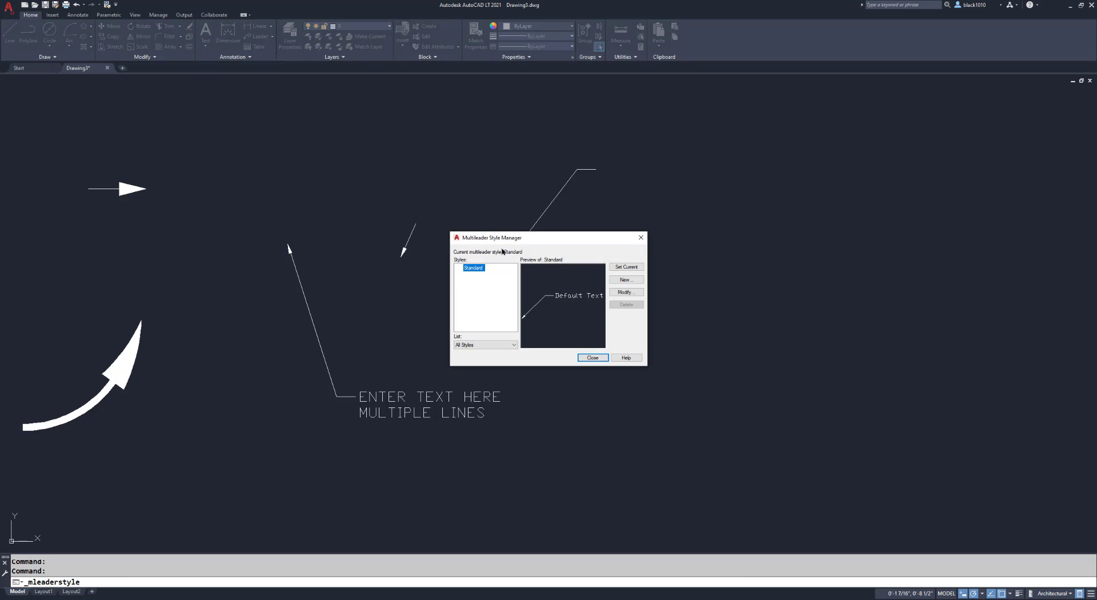
click(626, 280)
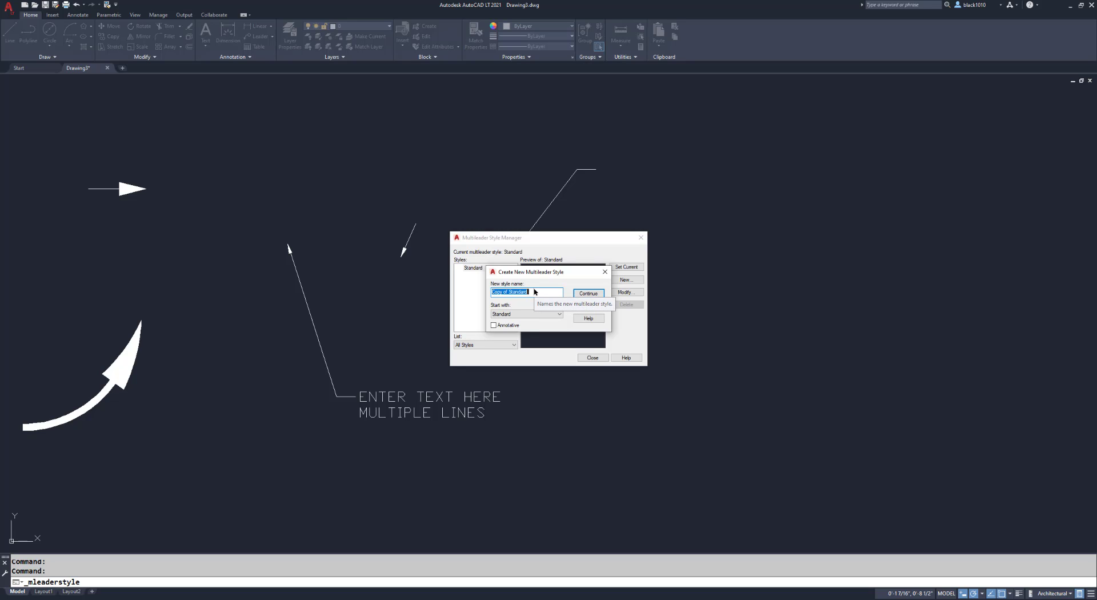
text(Big)
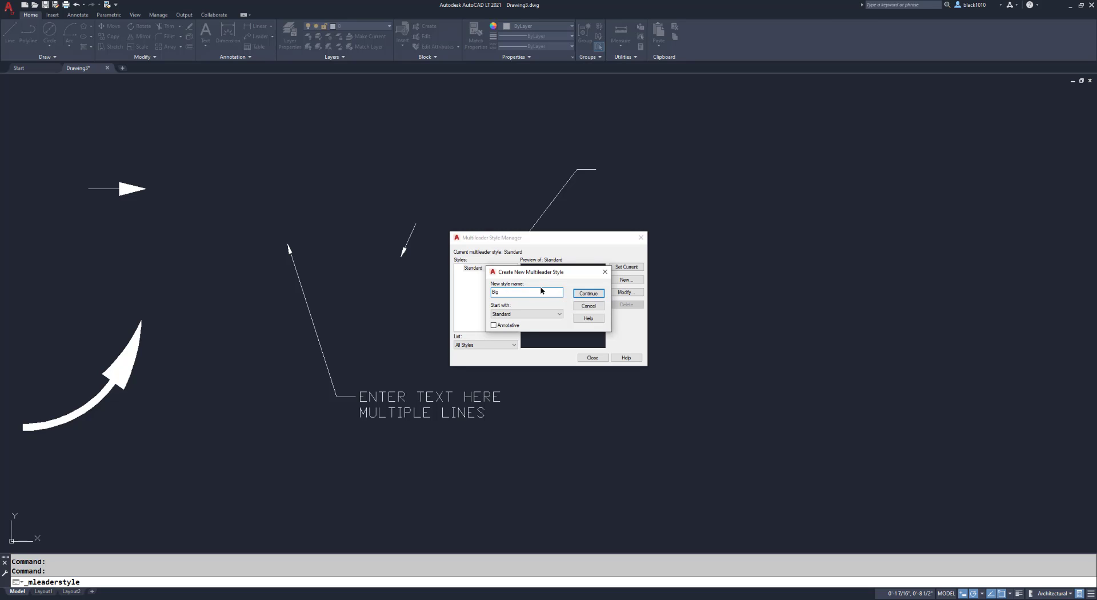
click(586, 295)
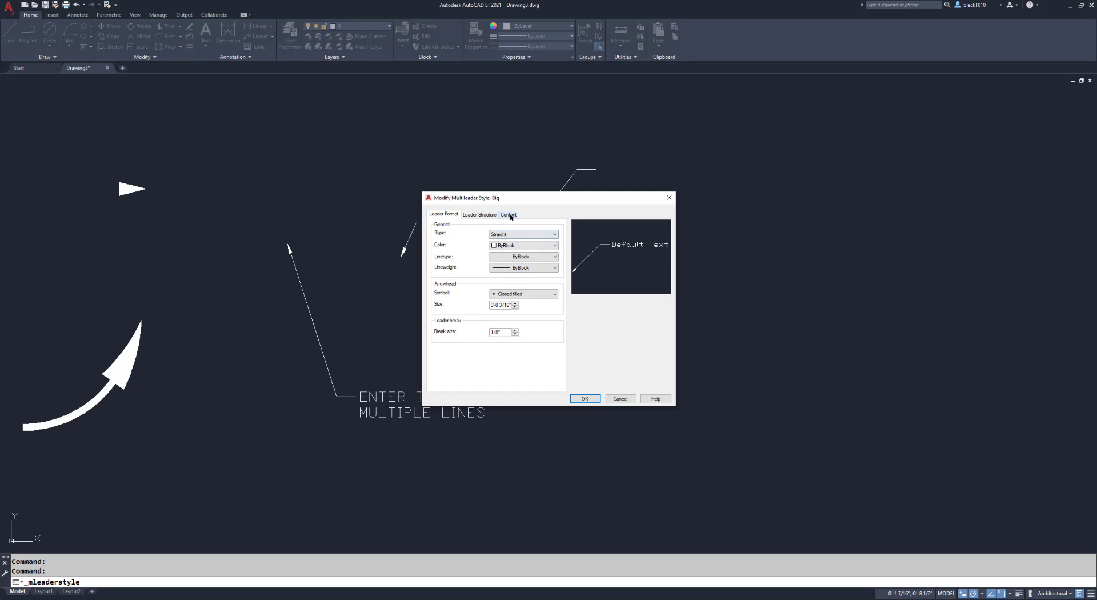
Set the overall scale of the Big multileader style to 2 and accept the style settings.
click(481, 215)
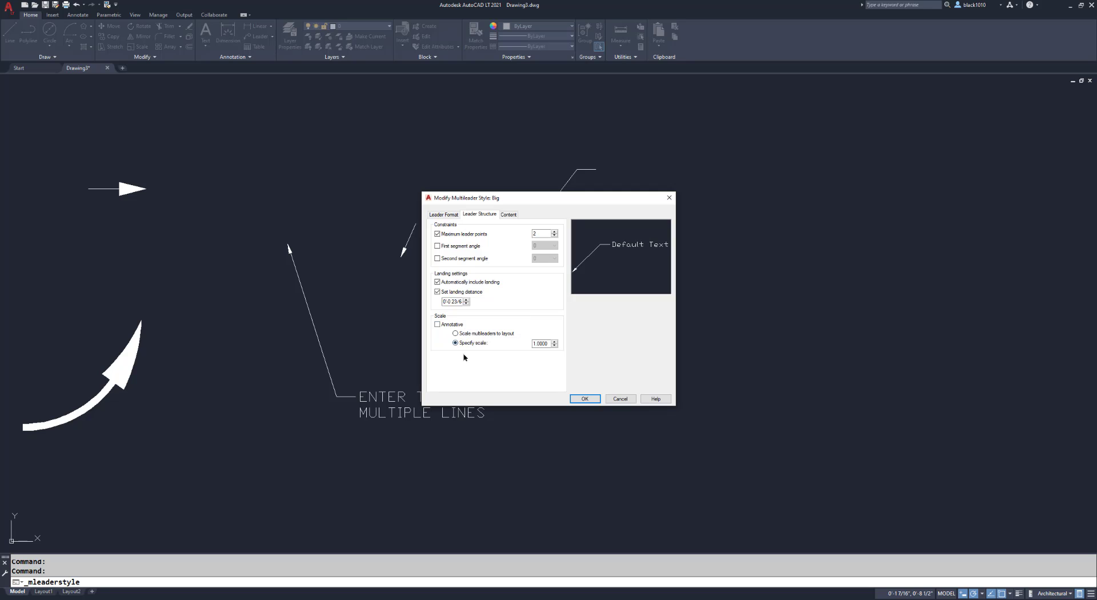
double_click(540, 342)
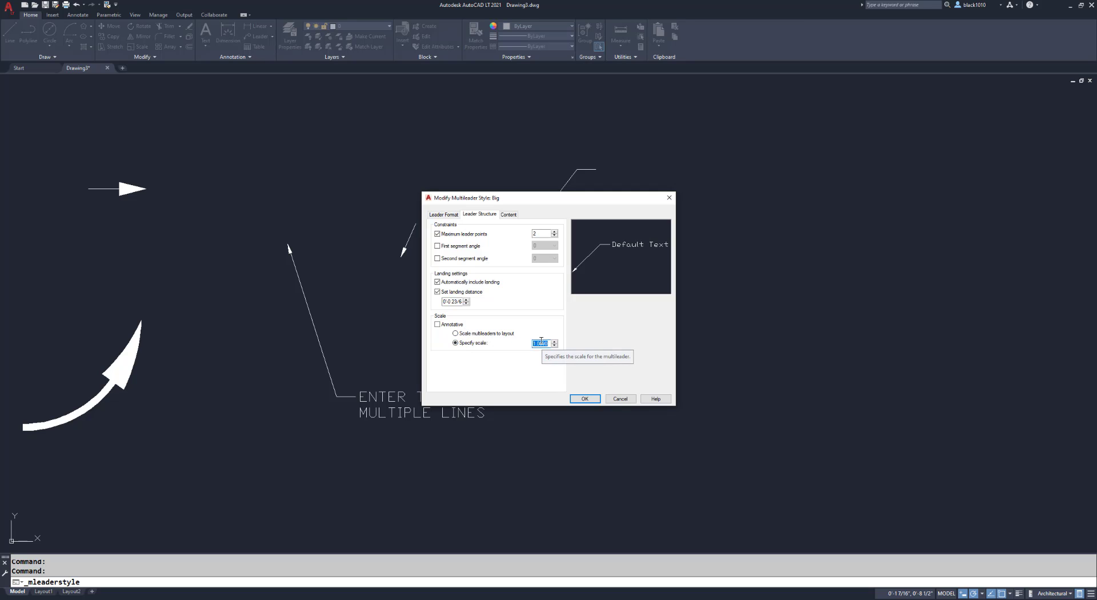
text(2)
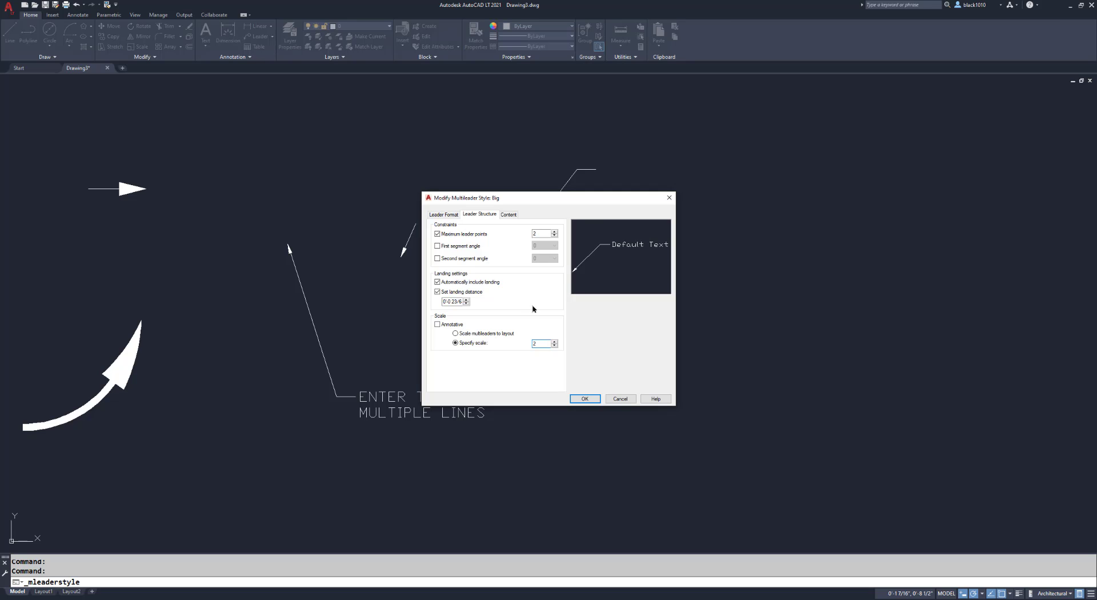
click(582, 400)
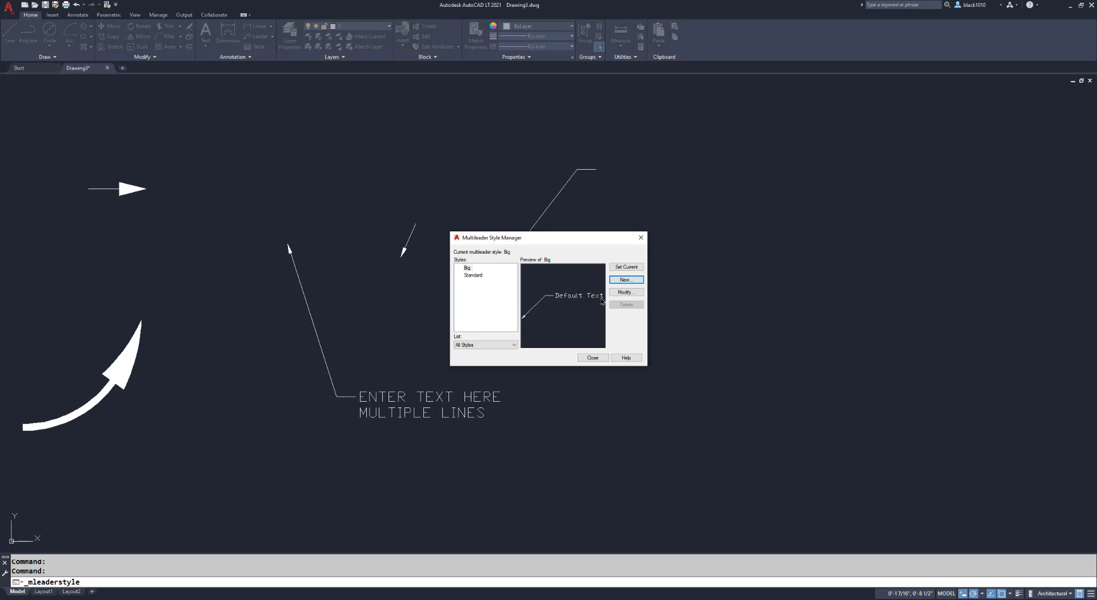
Create a multileader style named Bigger, based on Big, with its scale set to 4.
click(624, 280)
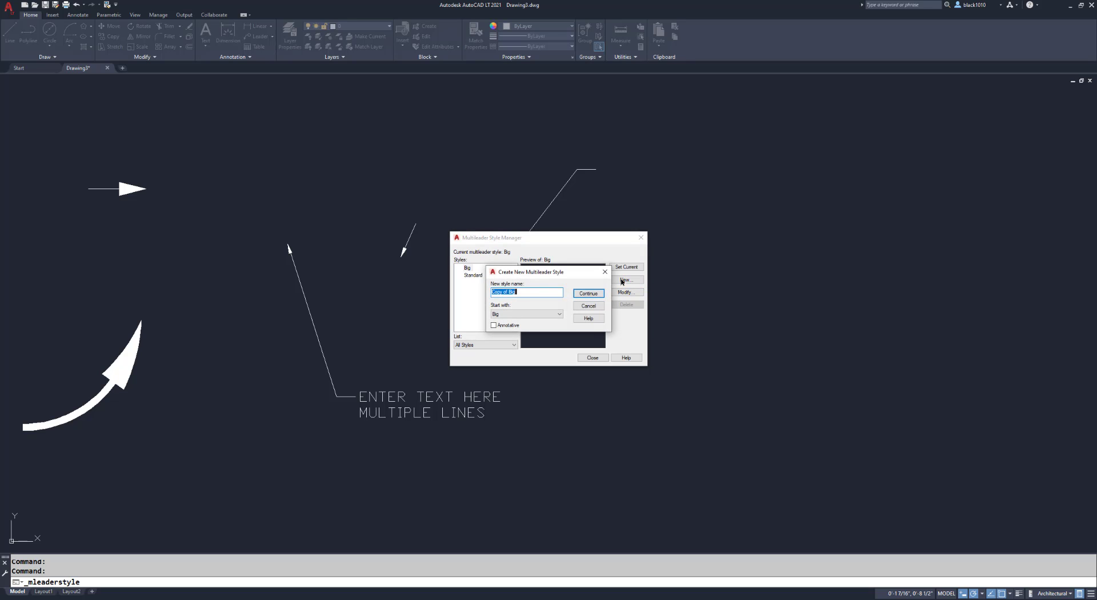
text(Bigger)
click(514, 314)
click(514, 327)
click(585, 293)
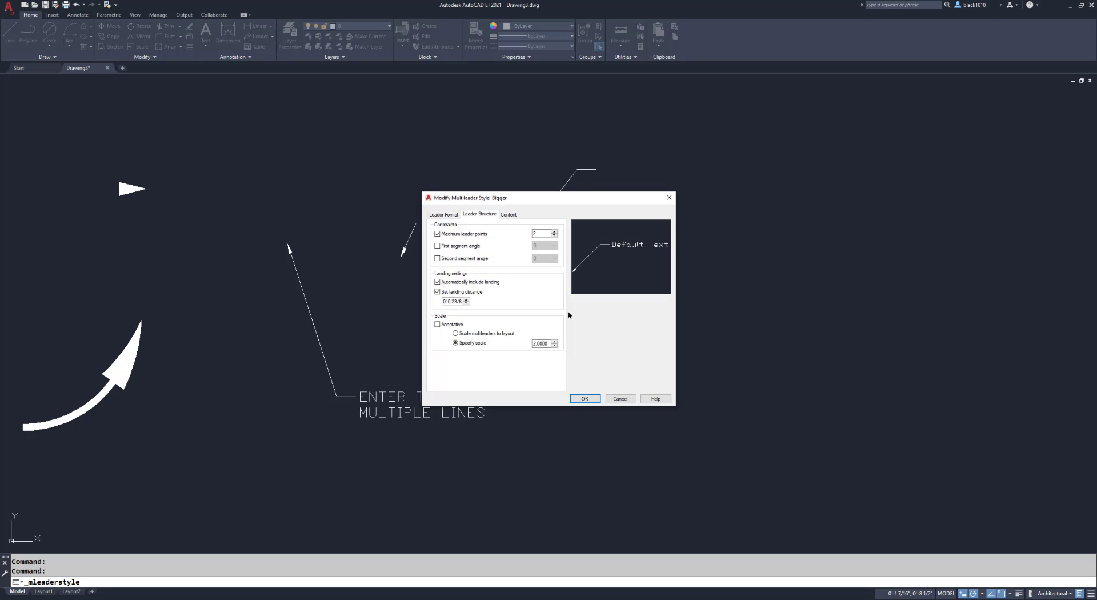
double_click(538, 343)
text(4)
click(584, 399)
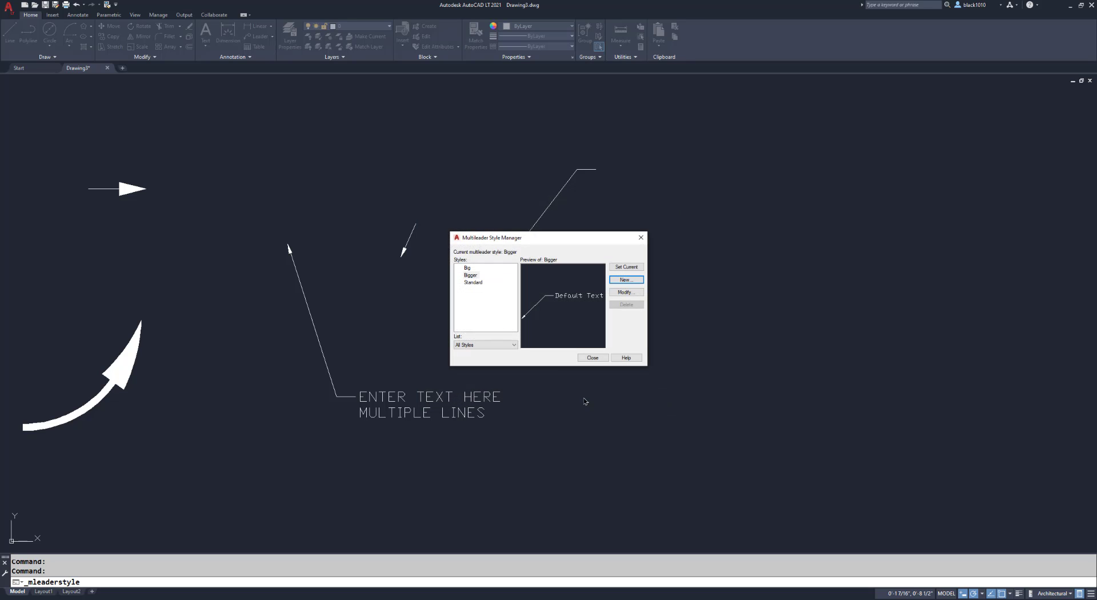
Create a multileader style named Biggest, based on Bigger, with its scale set to 8, and close the style manager.
click(625, 284)
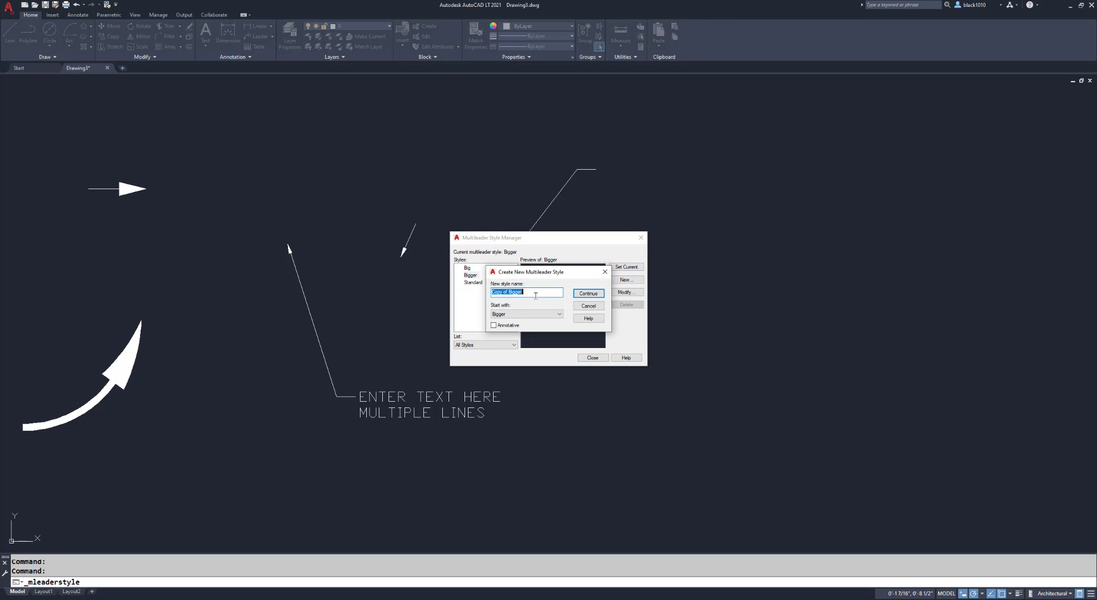
text(Biggest)
click(588, 294)
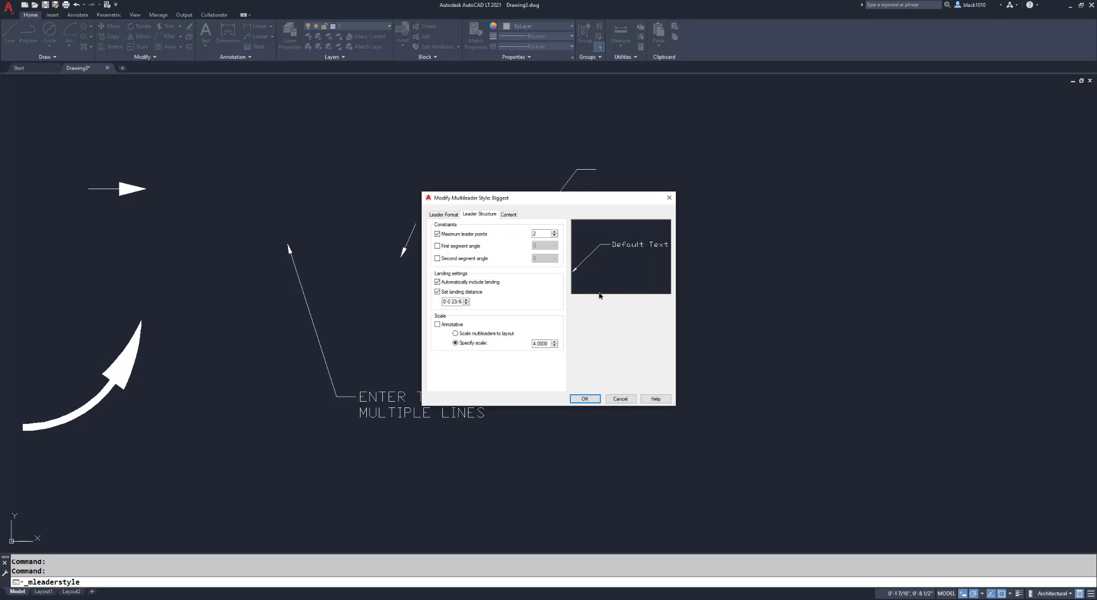
double_click(541, 343)
text(8)
click(585, 398)
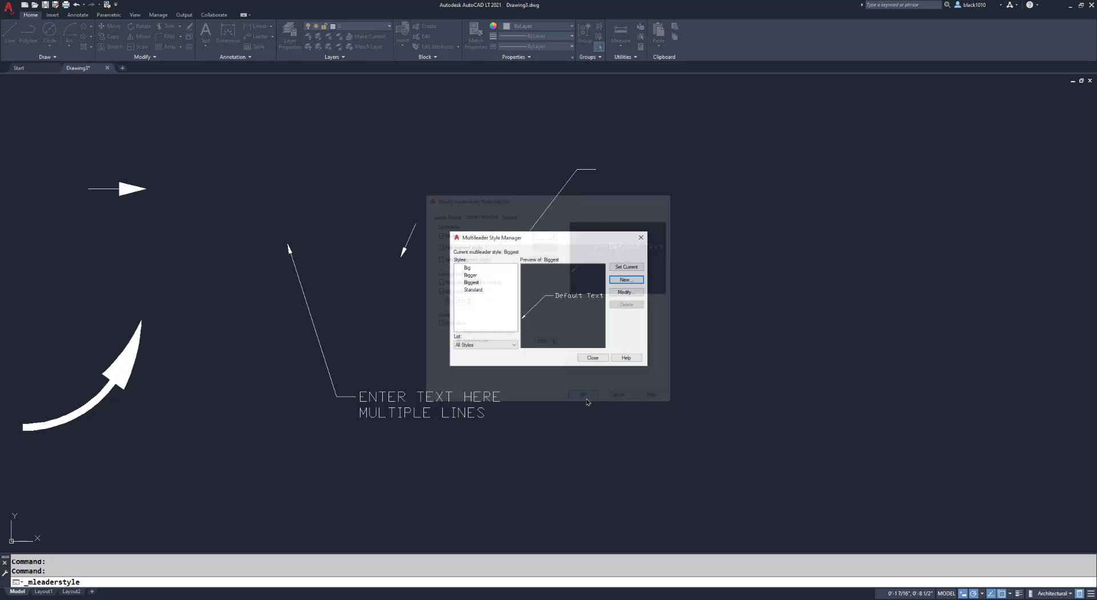
click(590, 358)
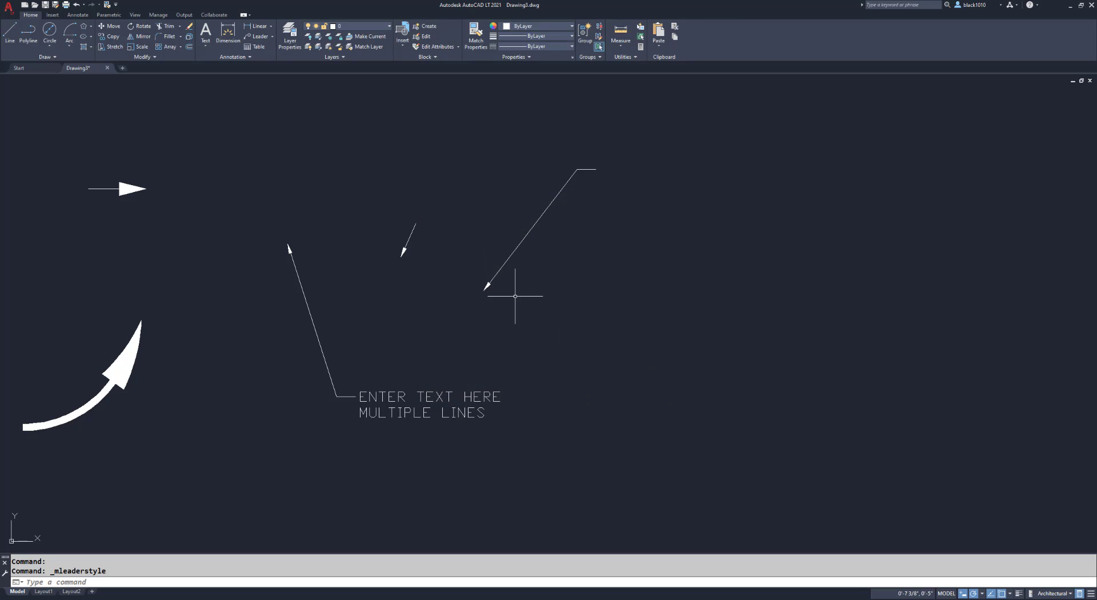
Make the Big multileader style current and place a leader without text, pointing down-left, in the space right of the existing leaders.
click(245, 57)
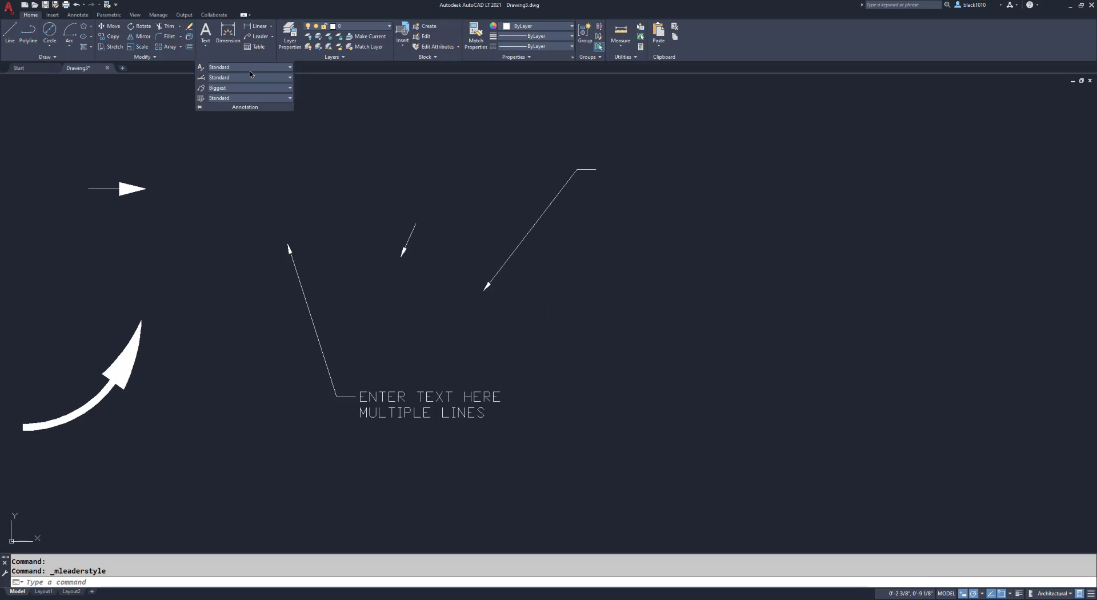
click(285, 90)
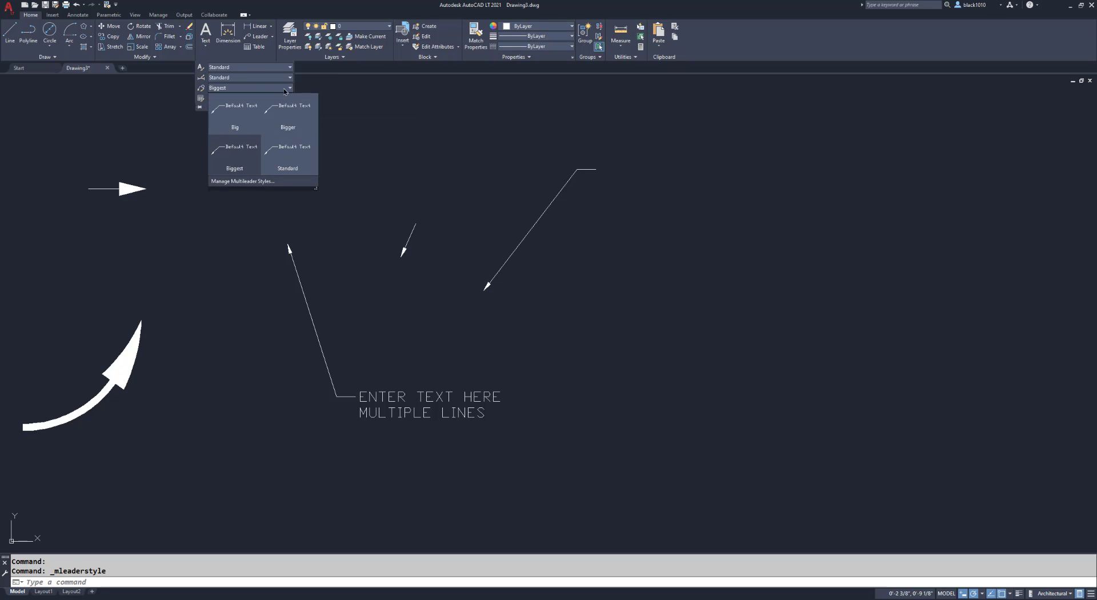
click(237, 130)
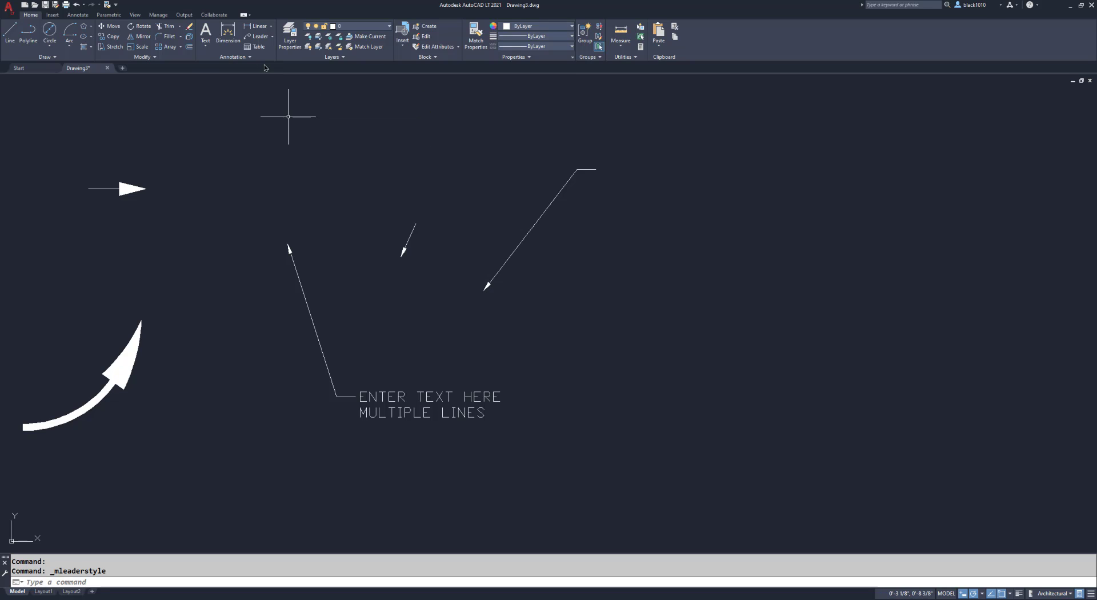
click(259, 37)
click(602, 326)
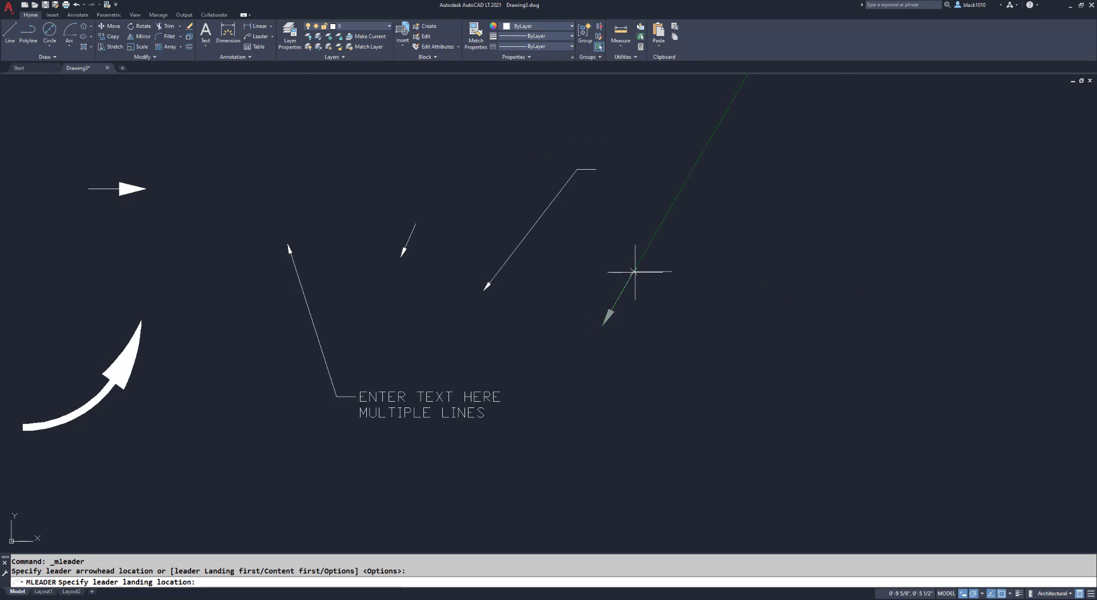
click(634, 271)
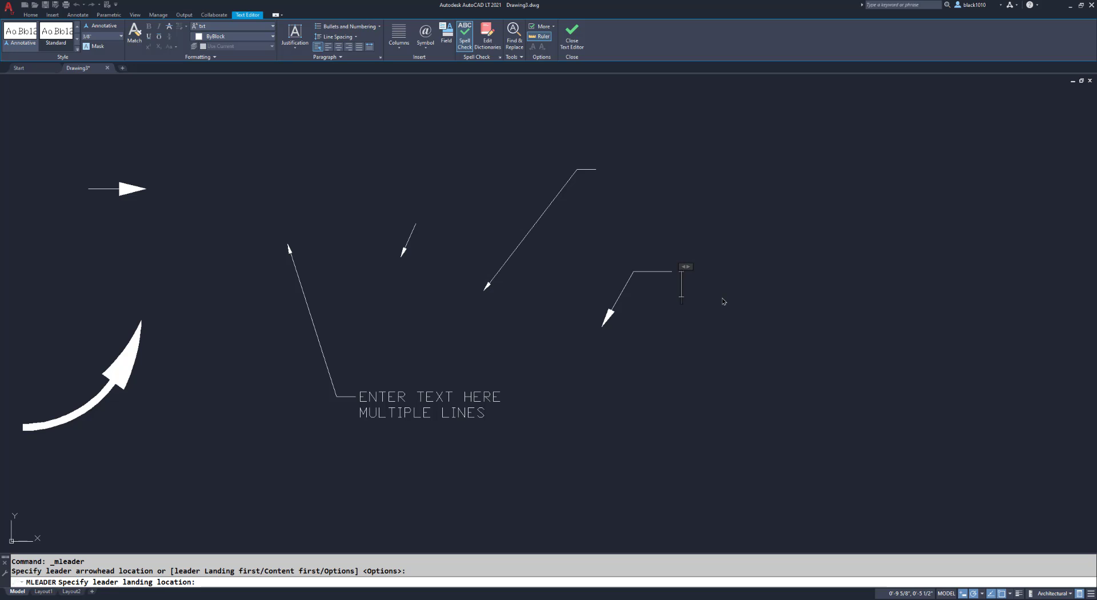
click(719, 334)
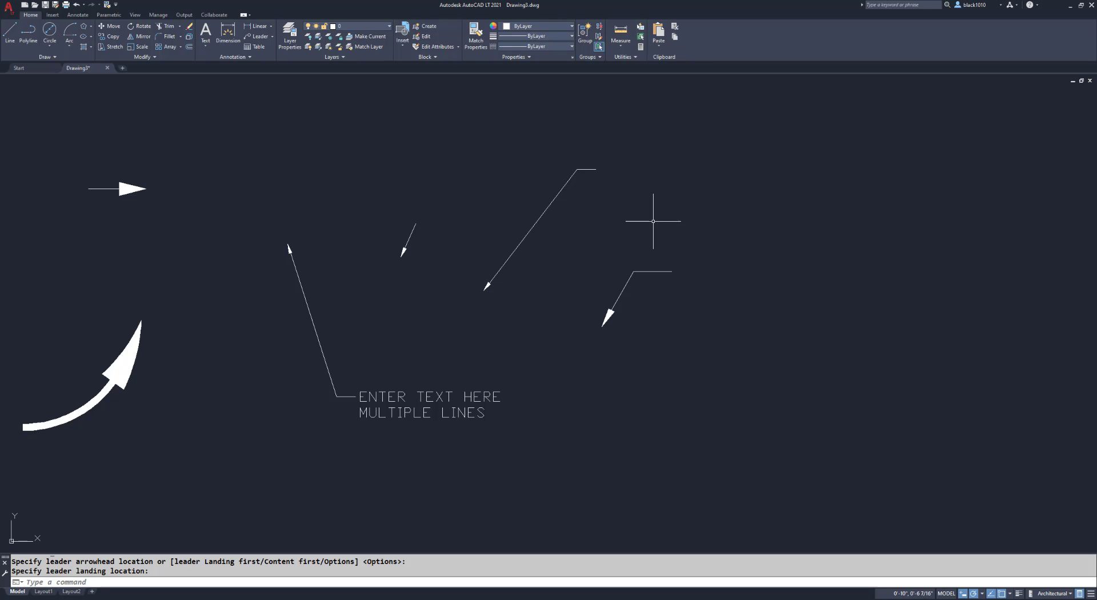
Make the Bigger multileader style current and place a textless leader pointing down-left, to the right of the Big leader.
click(250, 57)
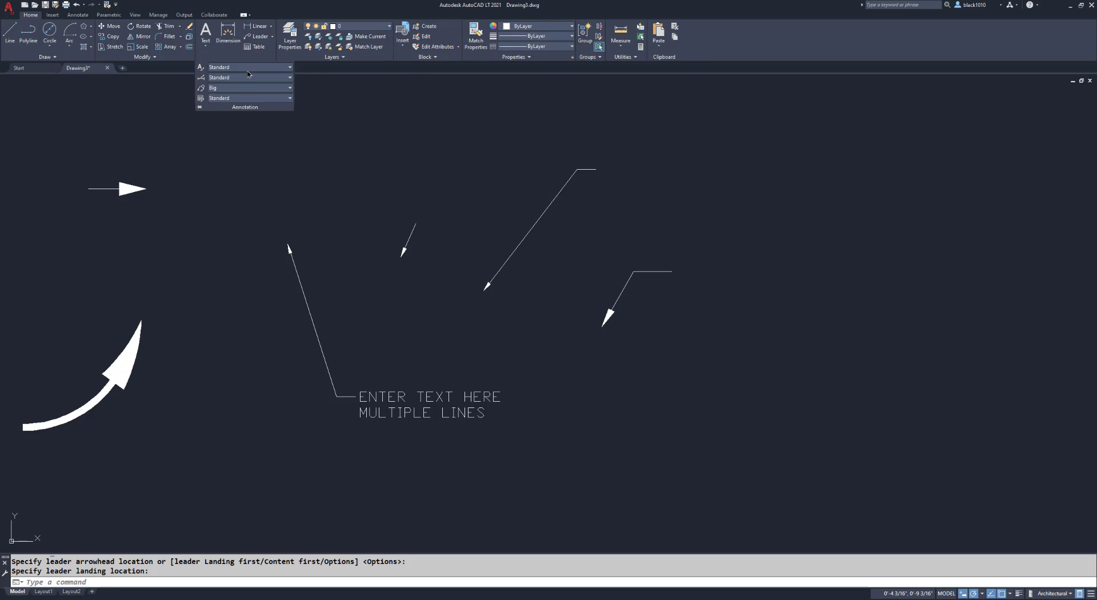
click(242, 88)
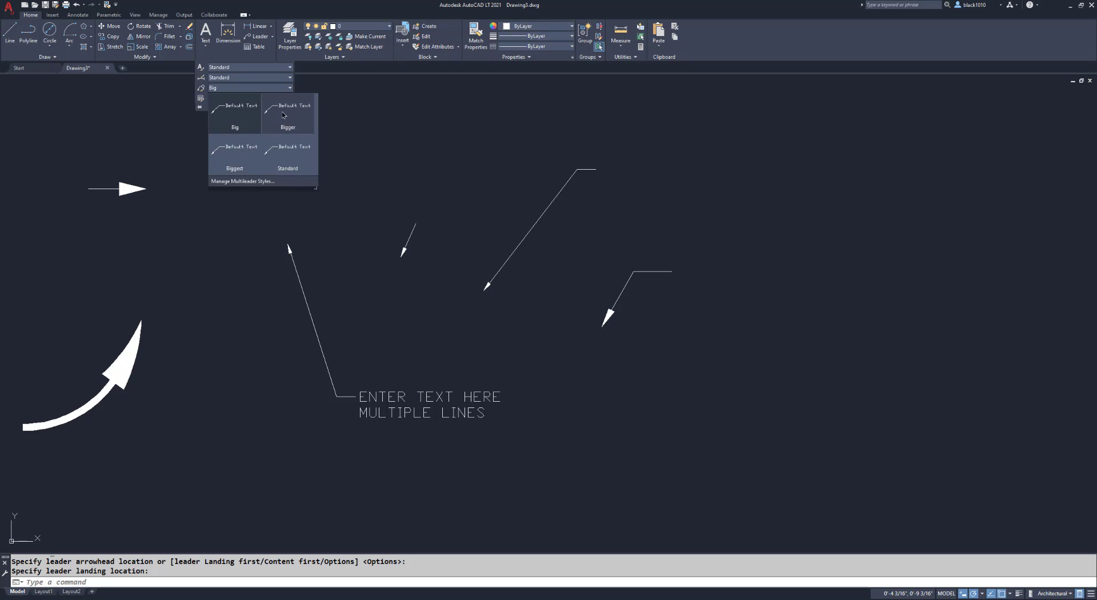
click(282, 123)
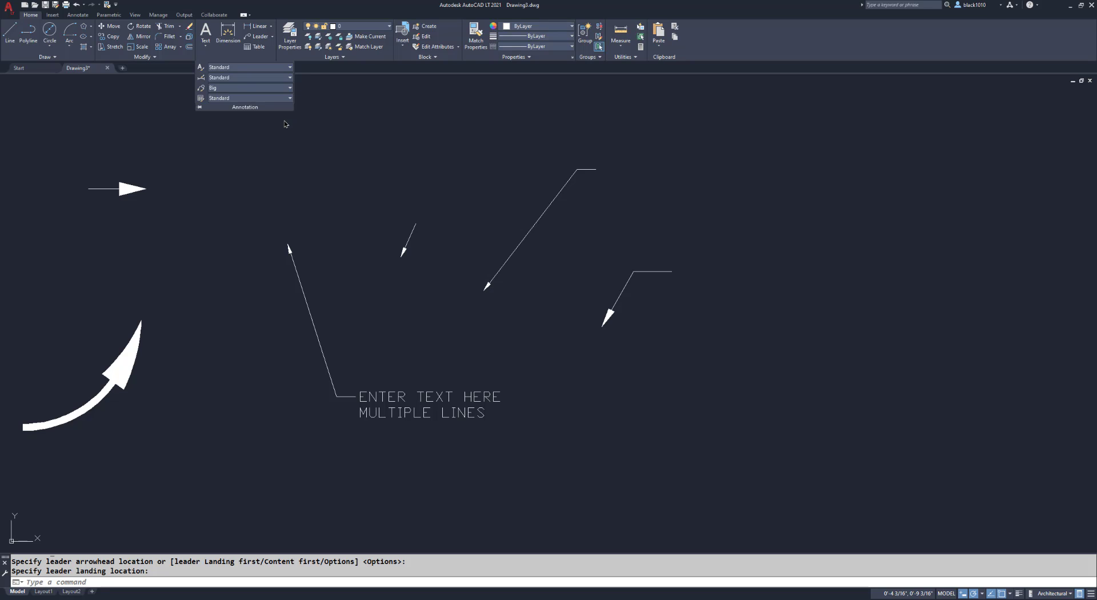
click(259, 37)
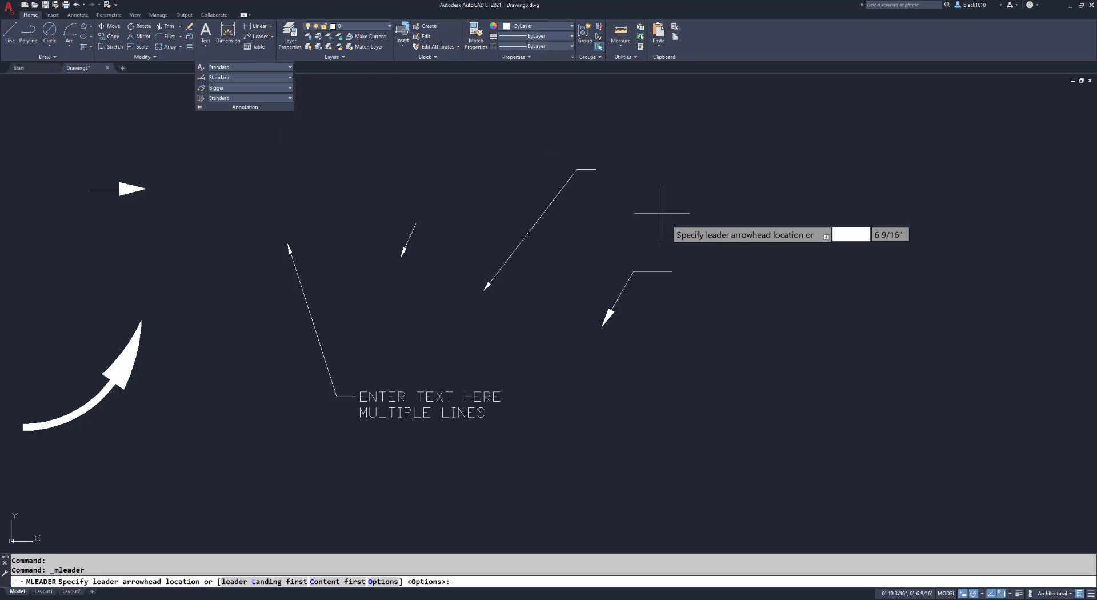
click(693, 303)
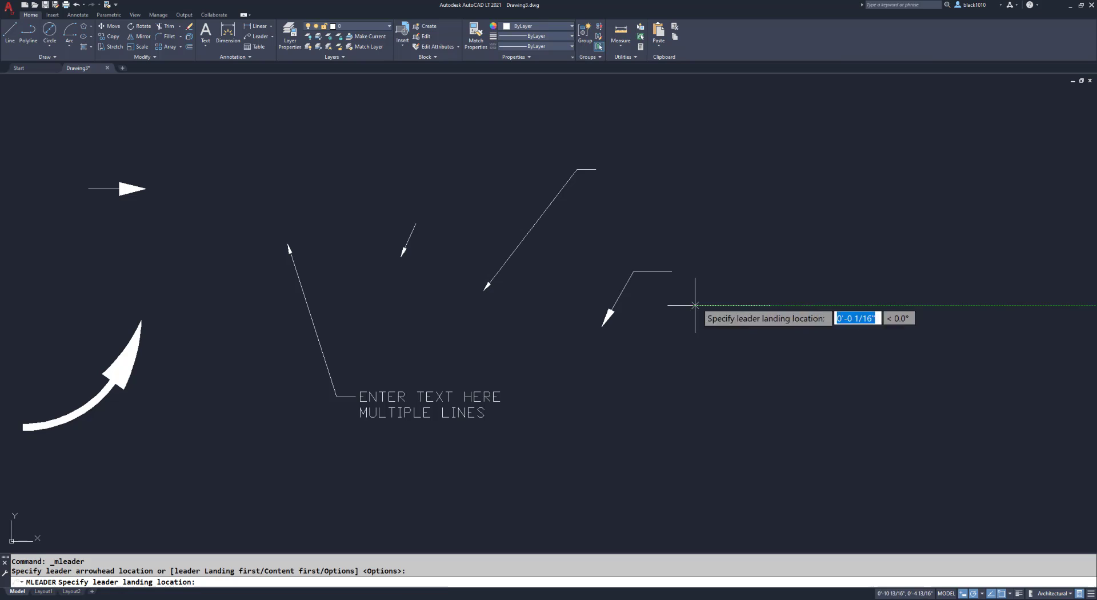
click(766, 200)
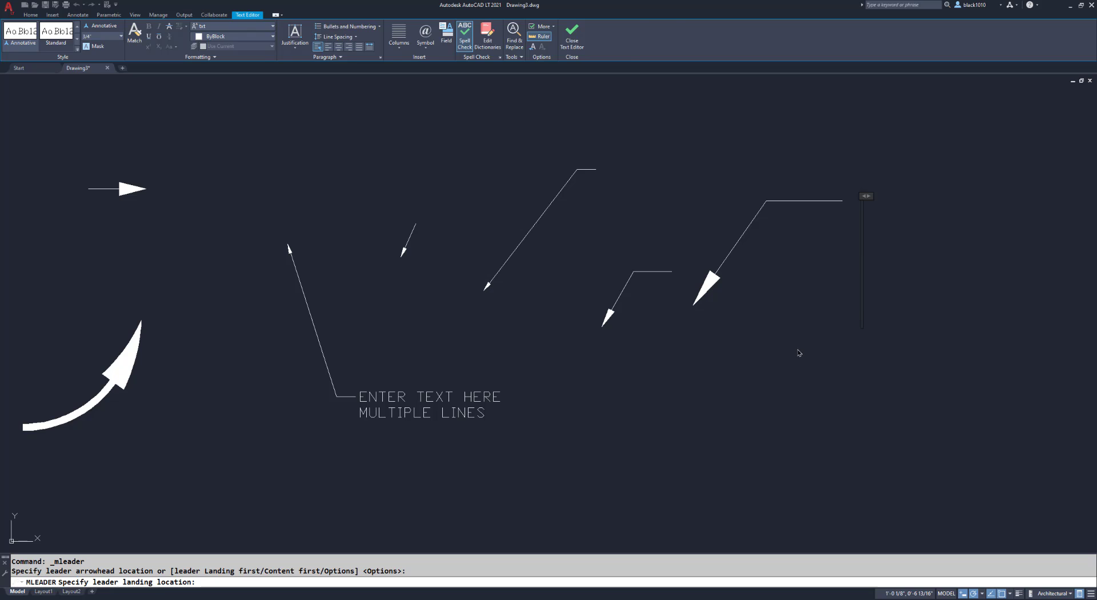
click(814, 333)
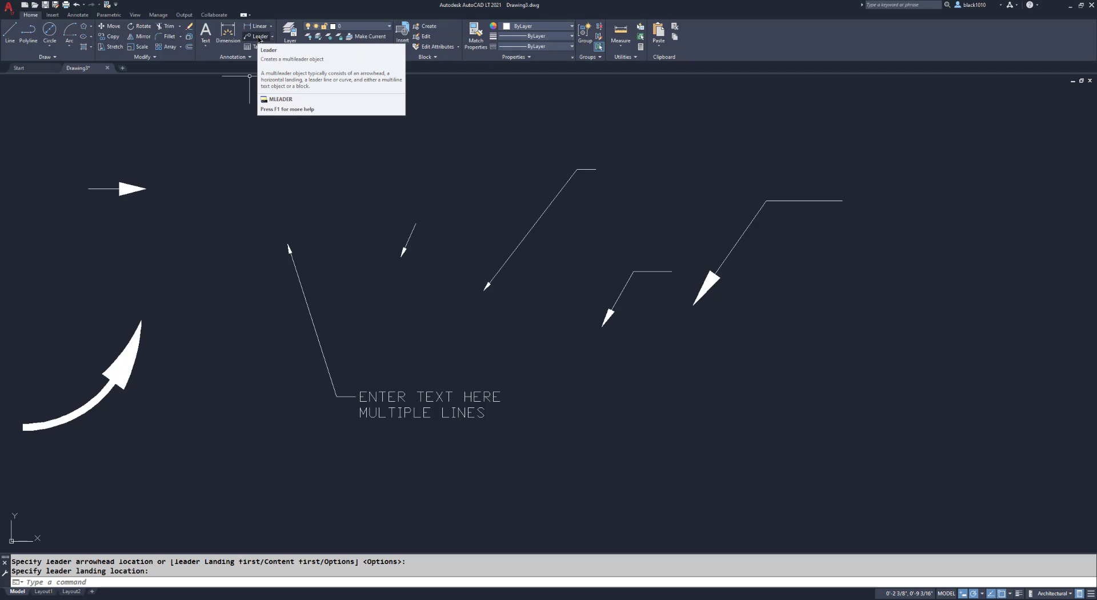
Make the Biggest multileader style current and place a textless leader pointing down-left, below the Bigger leader.
click(233, 57)
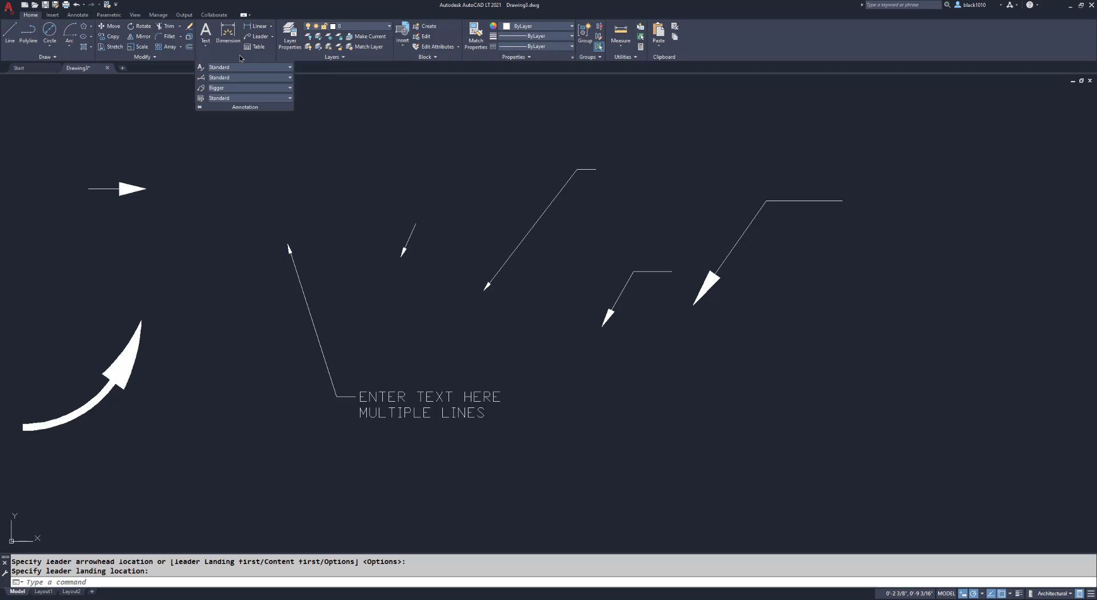
click(231, 92)
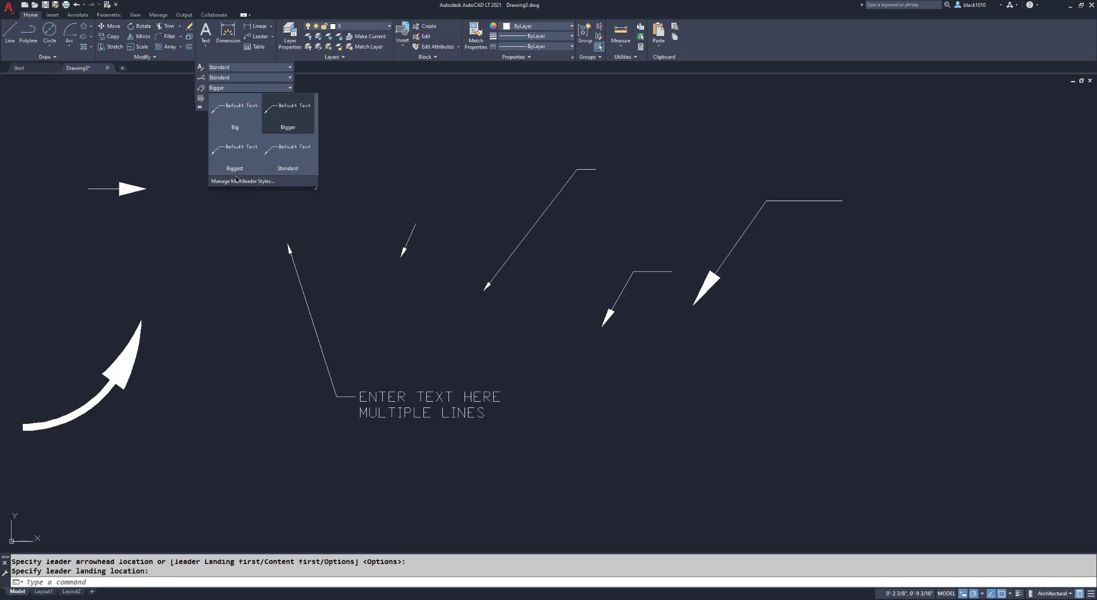
click(260, 169)
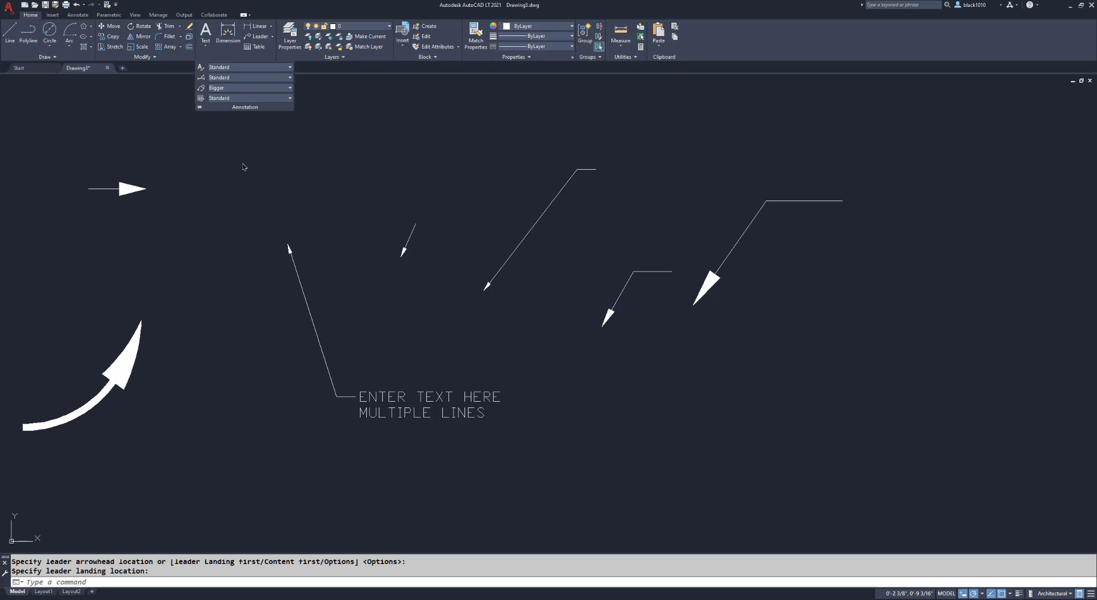
click(257, 36)
click(698, 435)
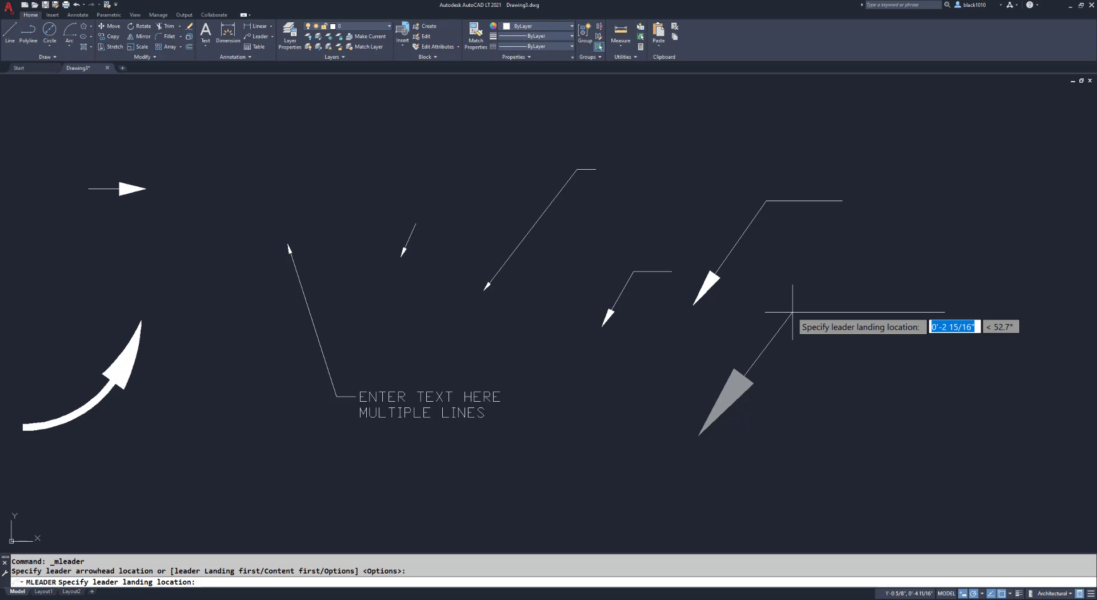
click(801, 283)
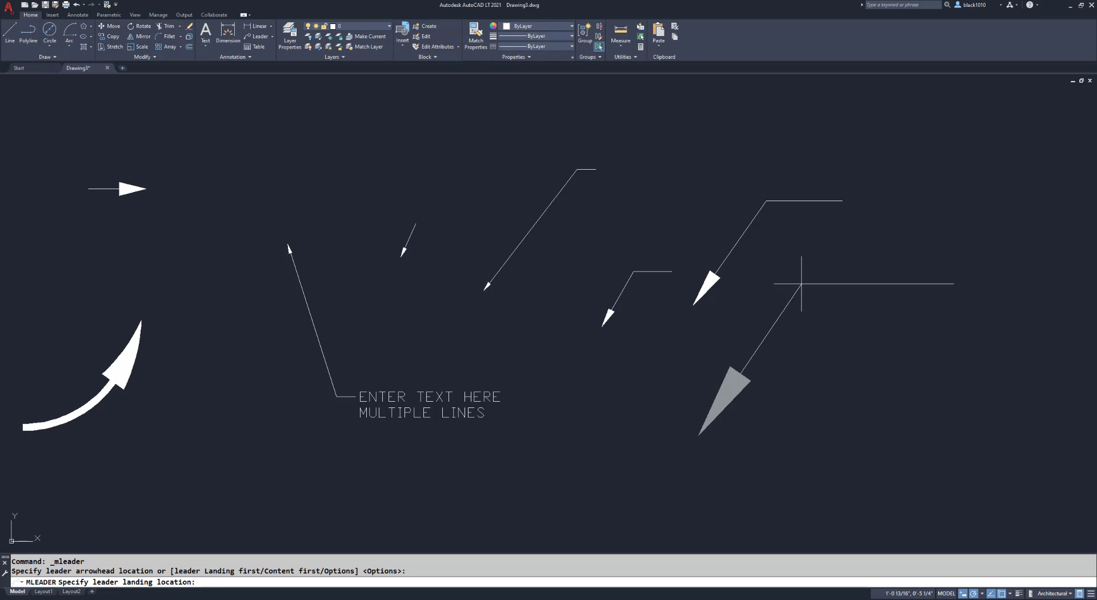
click(819, 449)
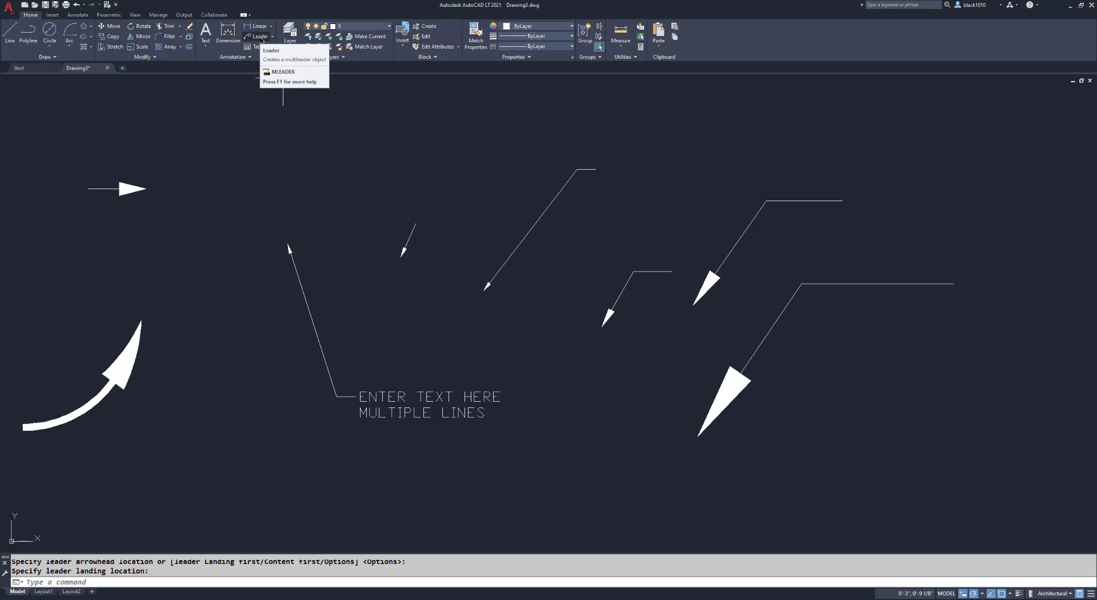
Create a new multileader style named Big Arrow, based on Standard, and continue to its settings.
click(250, 58)
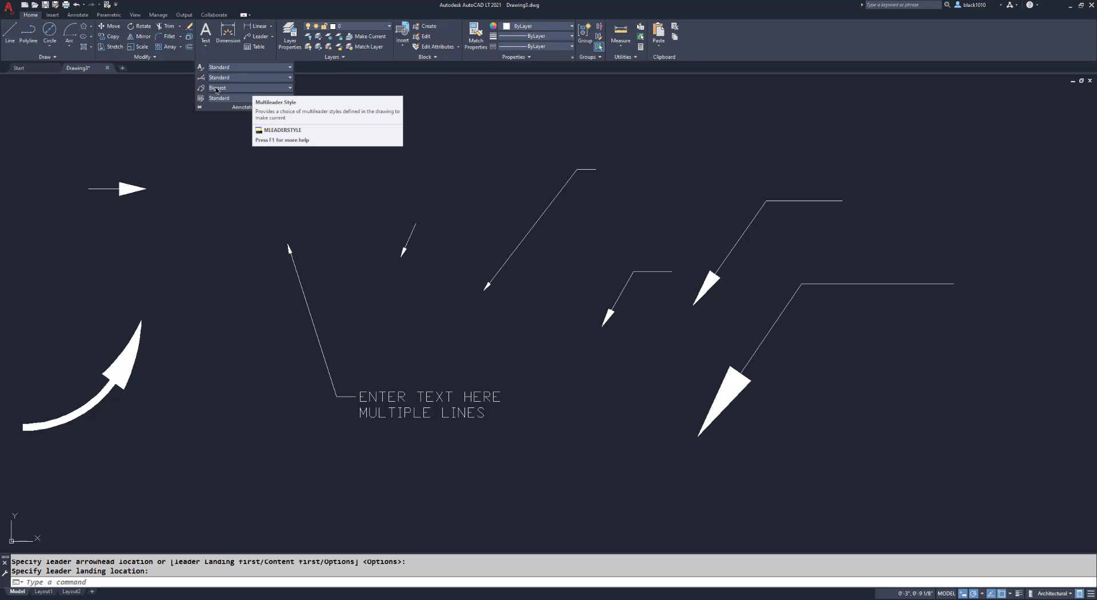
click(253, 89)
click(240, 134)
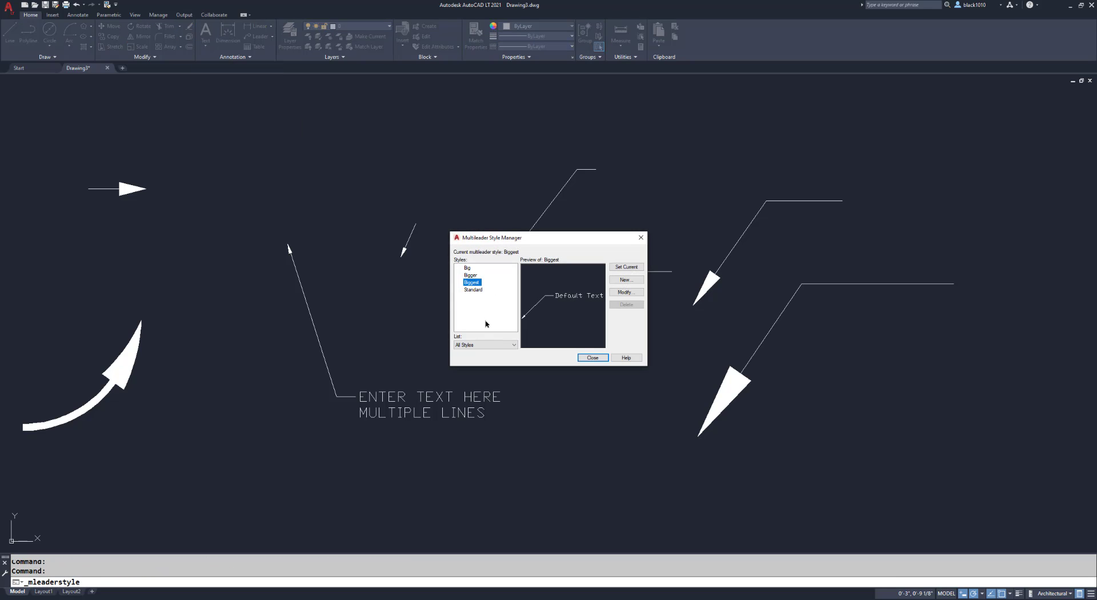
click(627, 280)
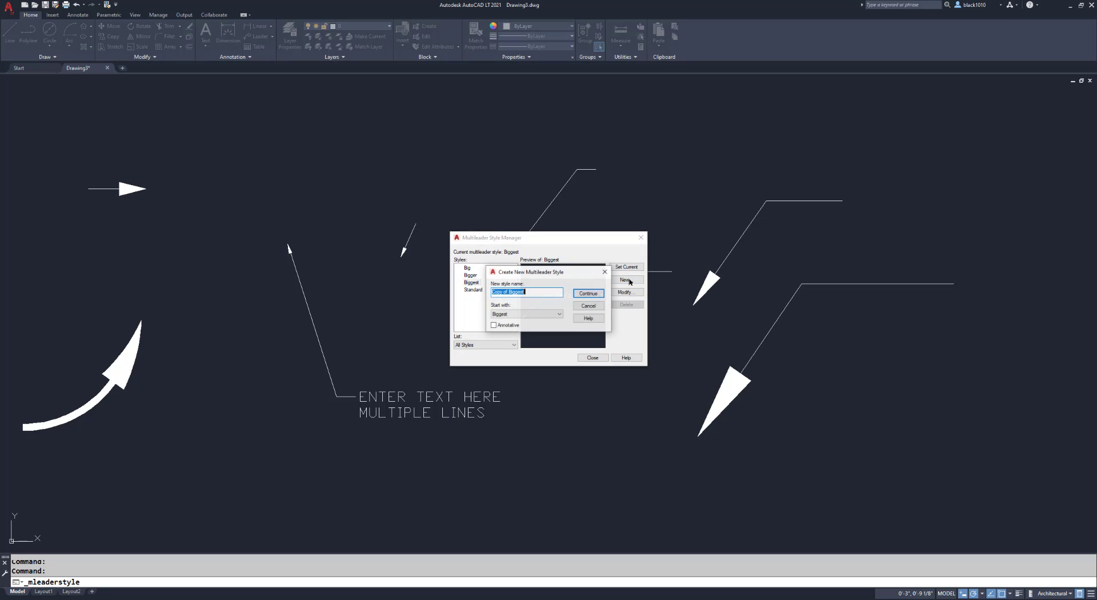
click(557, 314)
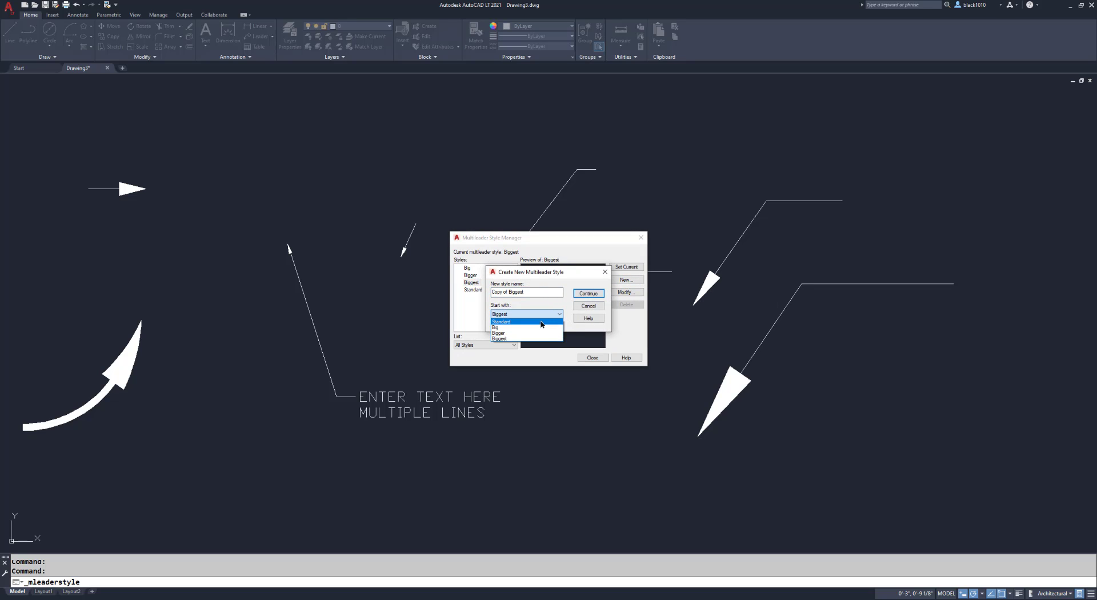
click(542, 323)
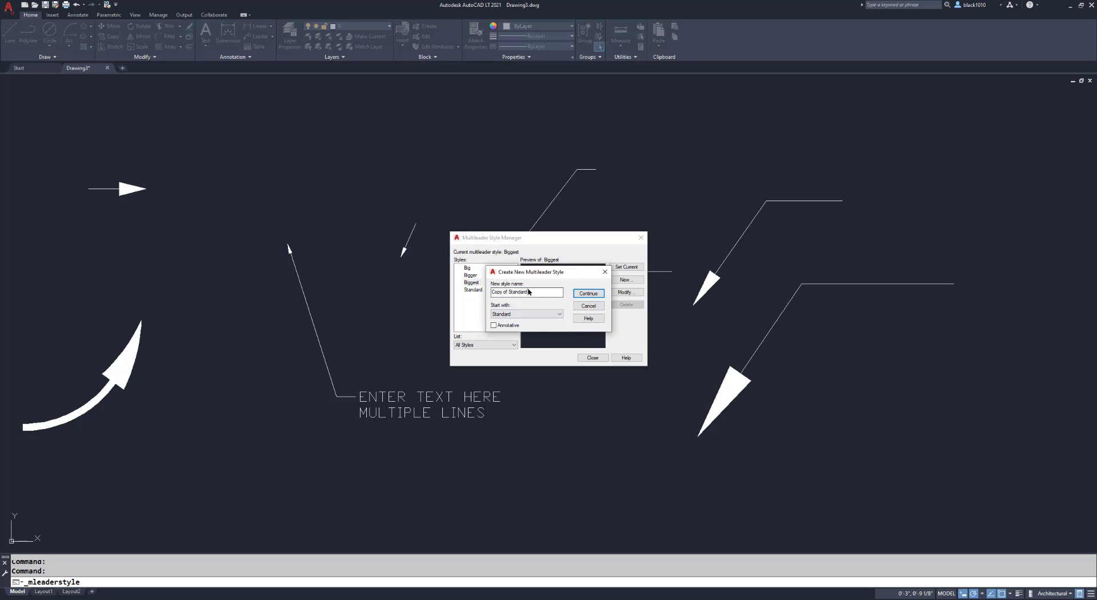
drag(528, 292, 466, 290)
text(Big Arrow)
click(588, 293)
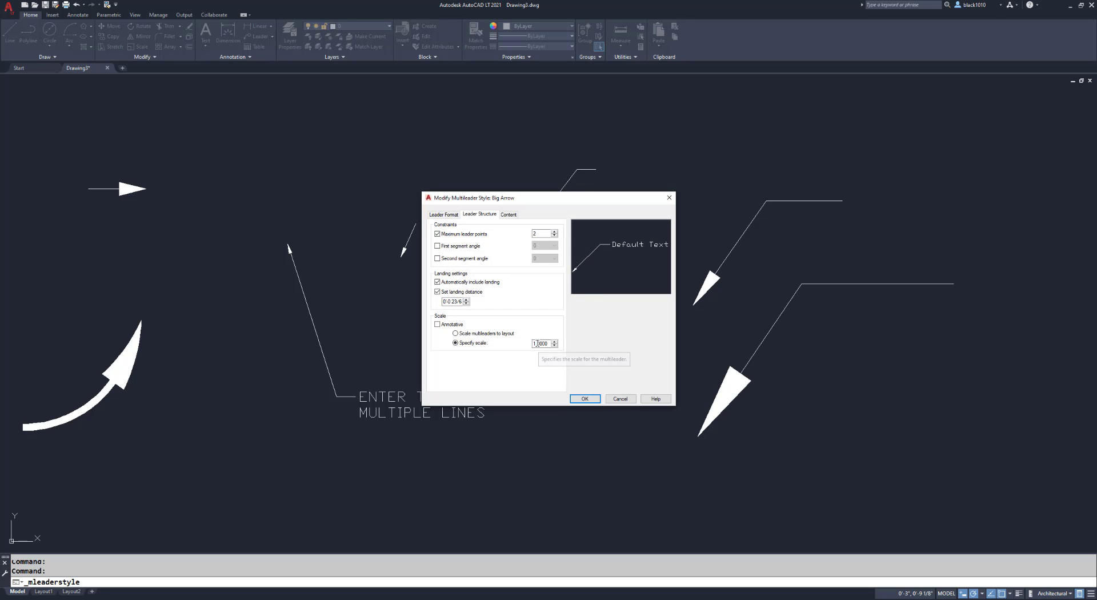
Set the Big Arrow style's arrowhead size to 0.5 inch in the leader format, accept it and close the style manager.
click(449, 216)
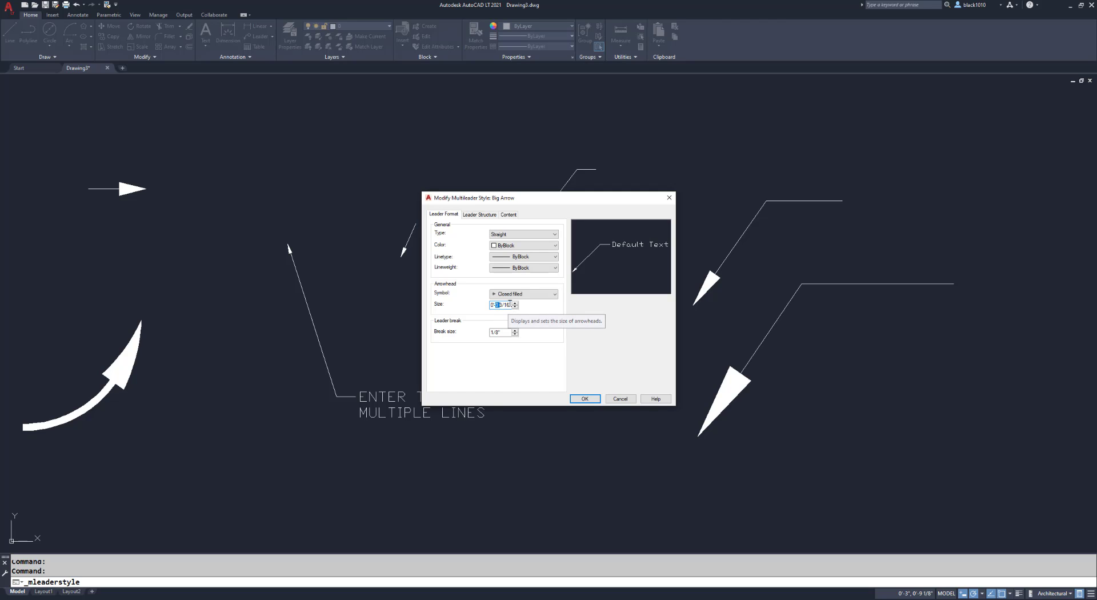
drag(510, 303, 484, 305)
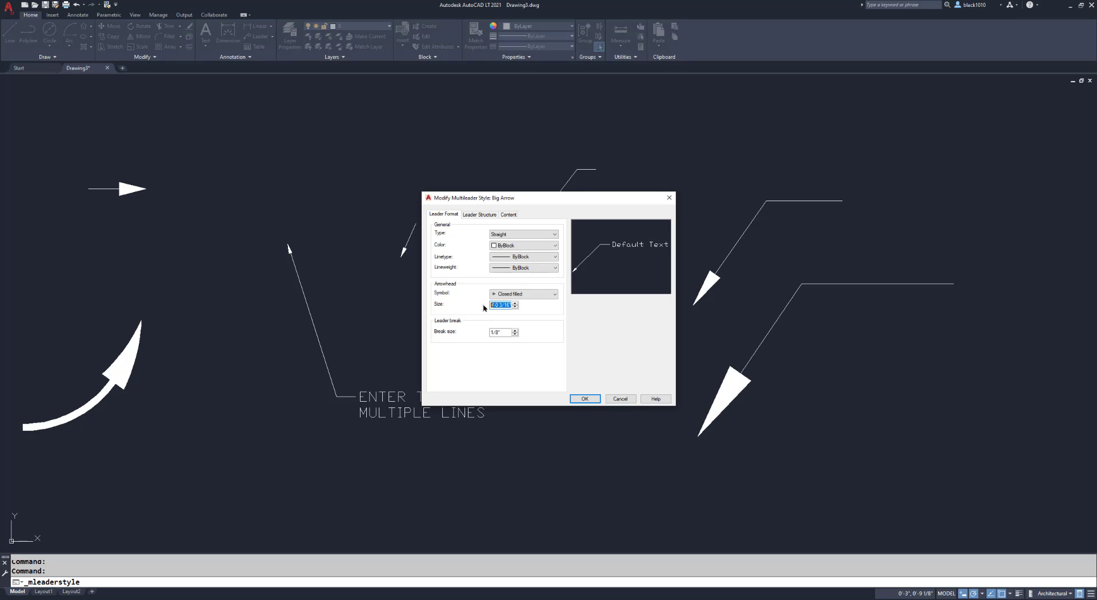
text(5)
click(581, 397)
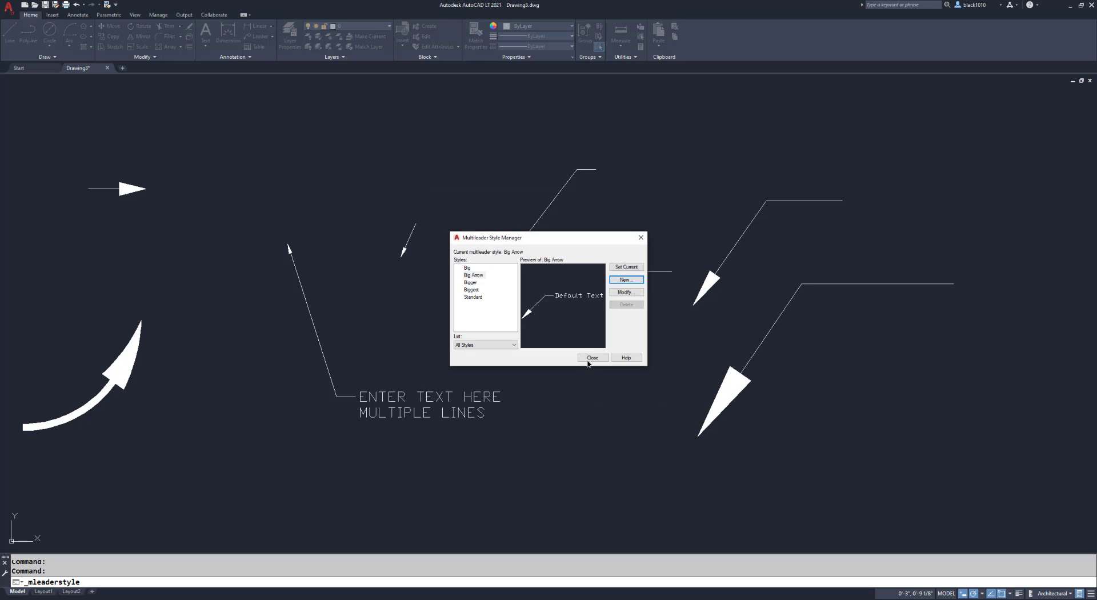
click(591, 358)
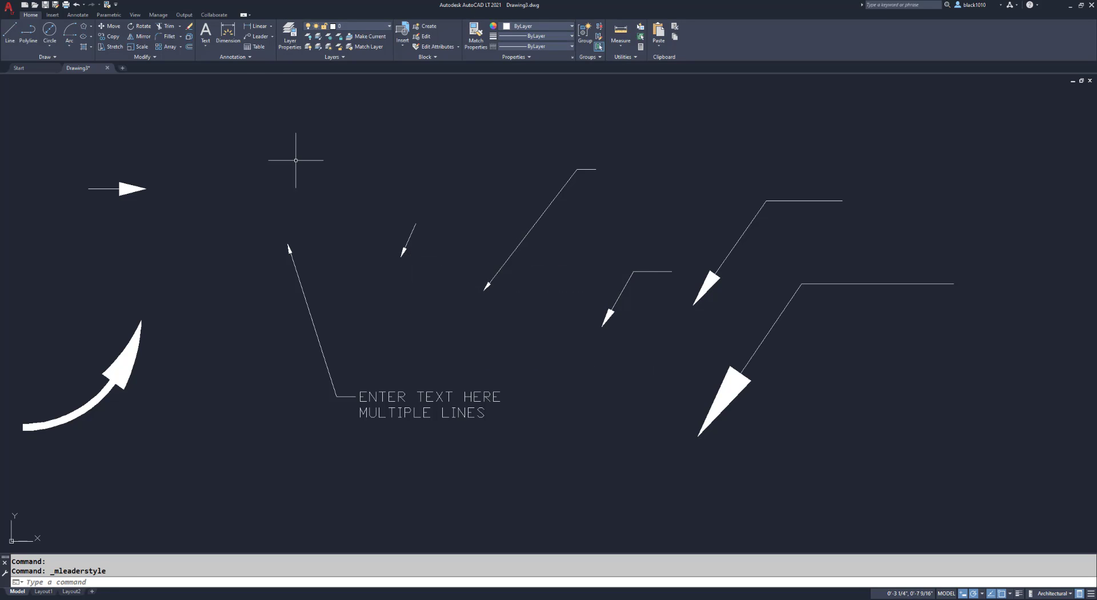
Place a textless Big Arrow leader pointing down-left, between the short horizontal arrow and the leader with text.
click(256, 38)
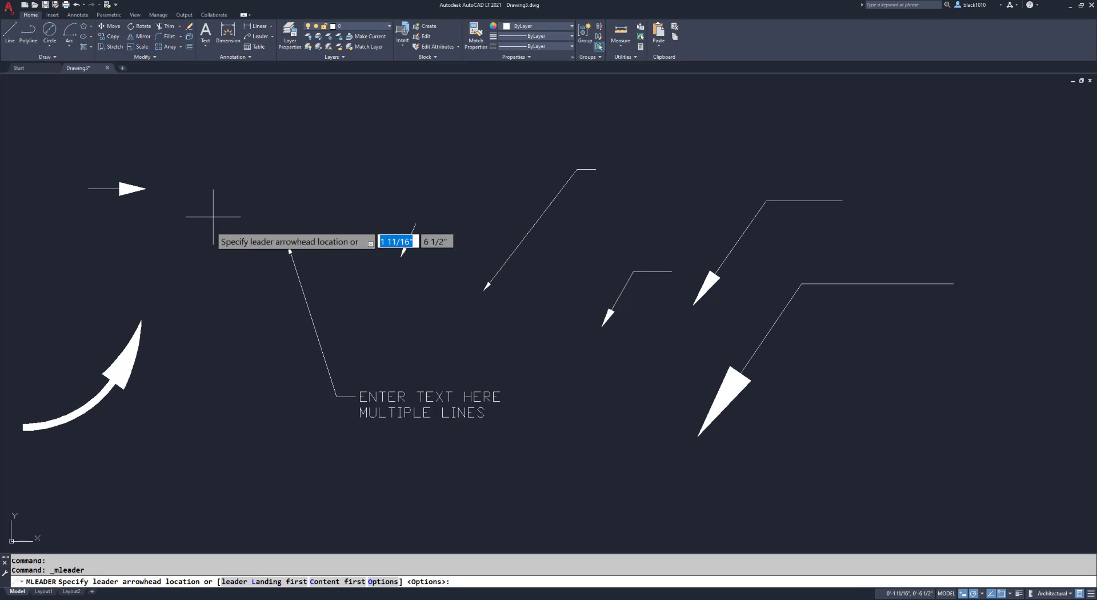
click(207, 249)
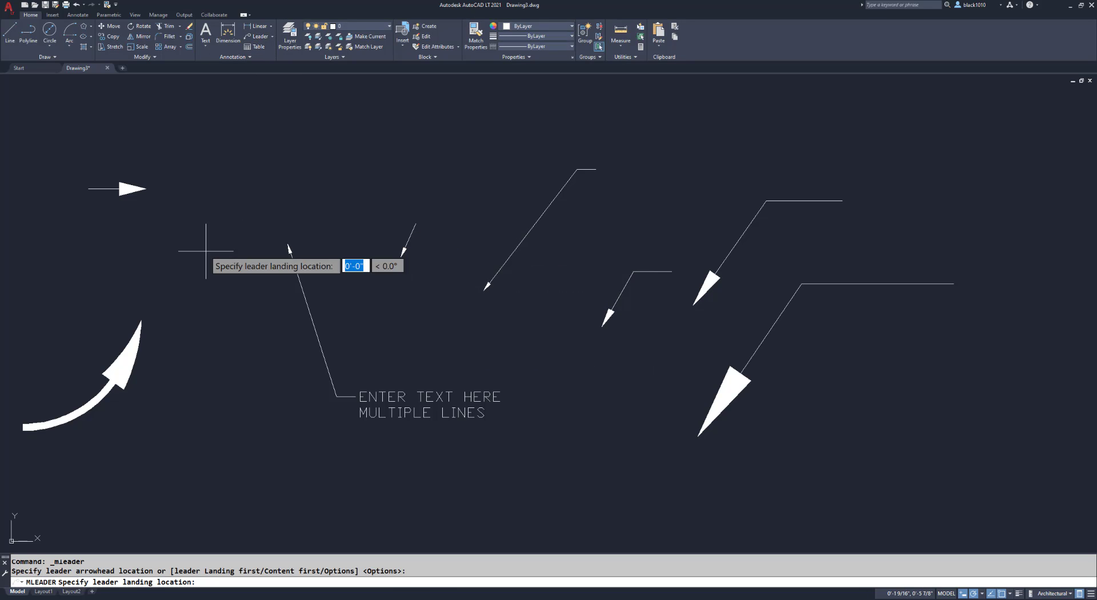
click(252, 171)
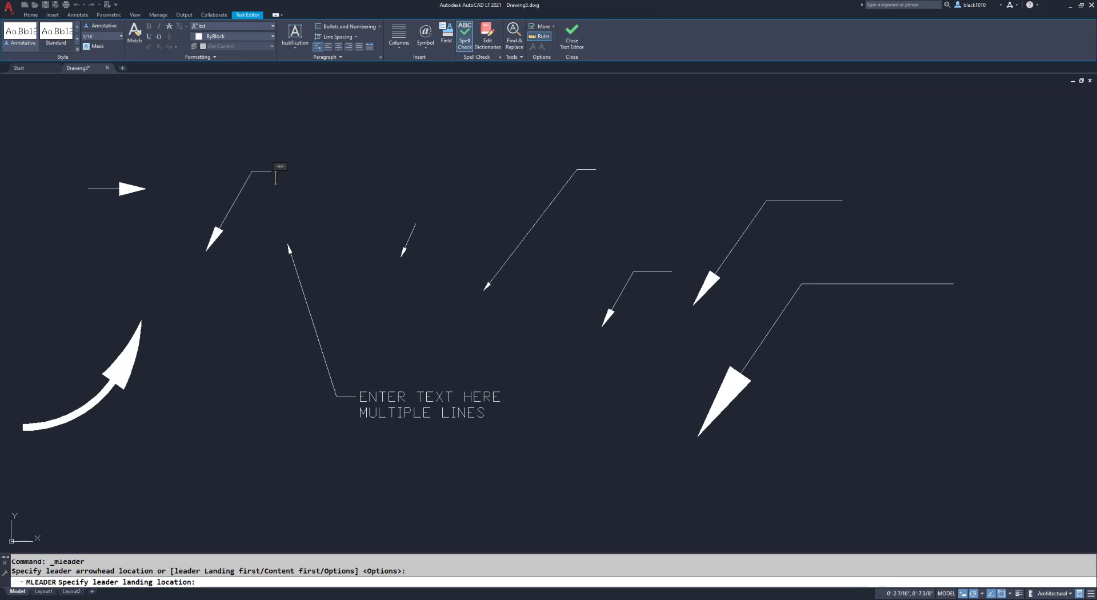
click(296, 217)
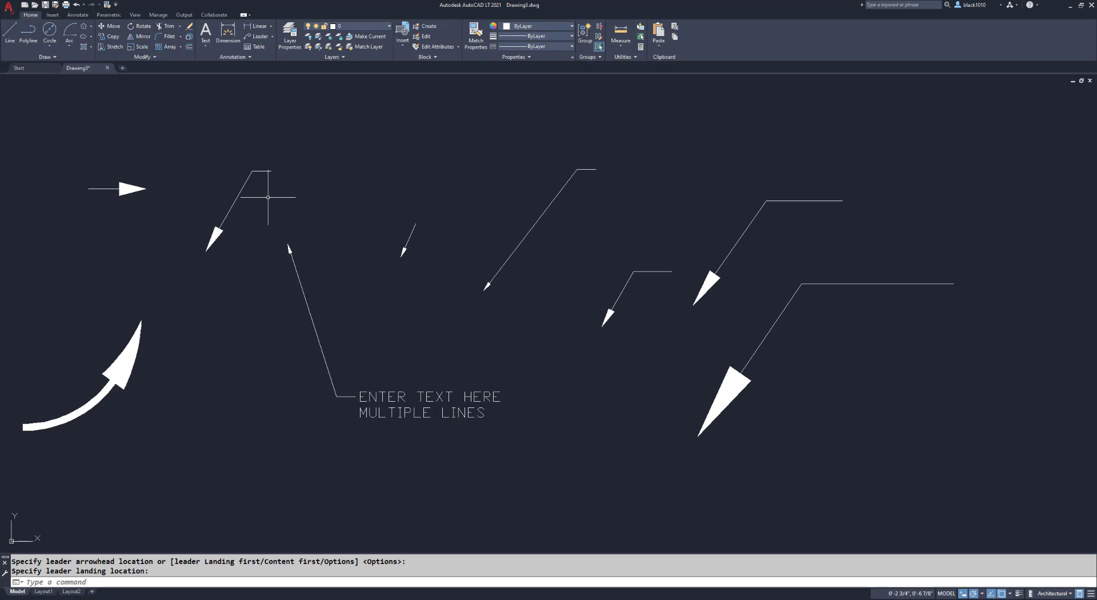
Change the multileader style of the Big Arrow leader to Standard and deselect it.
click(236, 199)
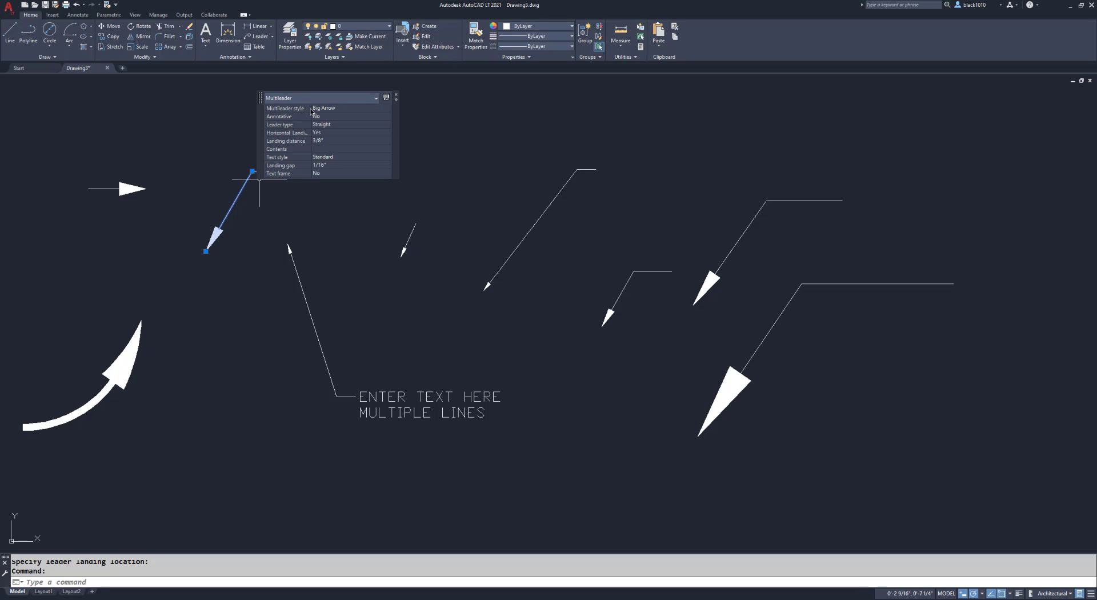
click(331, 109)
click(332, 110)
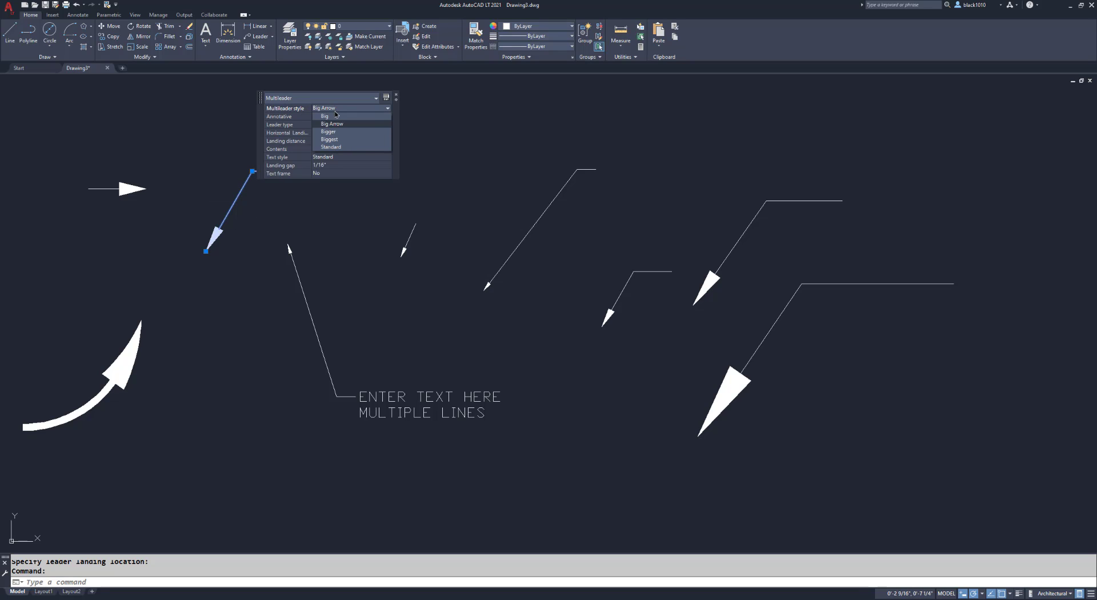
click(334, 146)
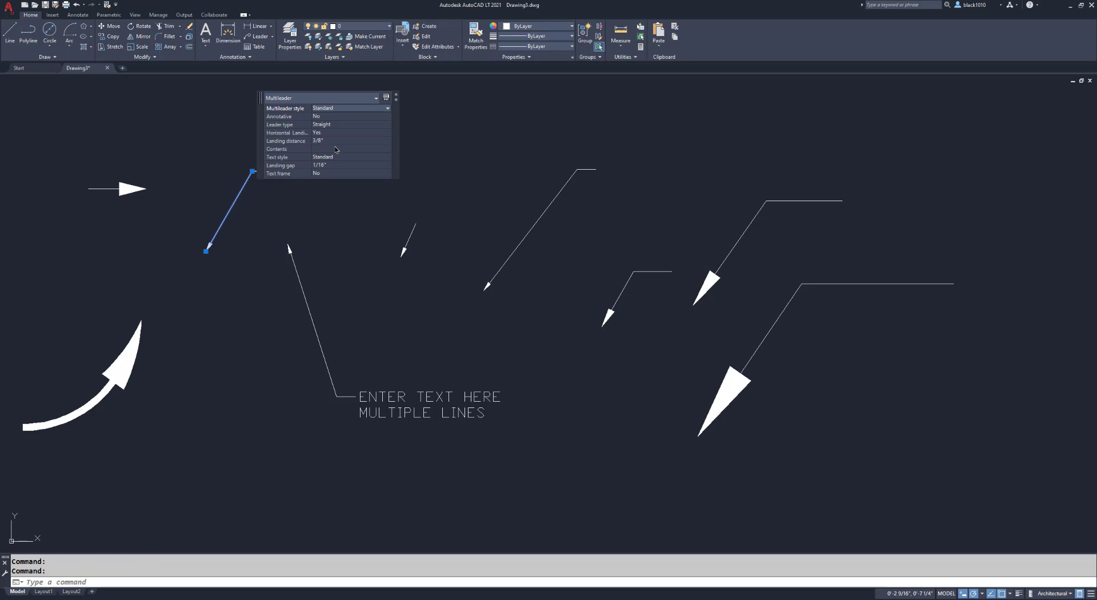
key(Escape)
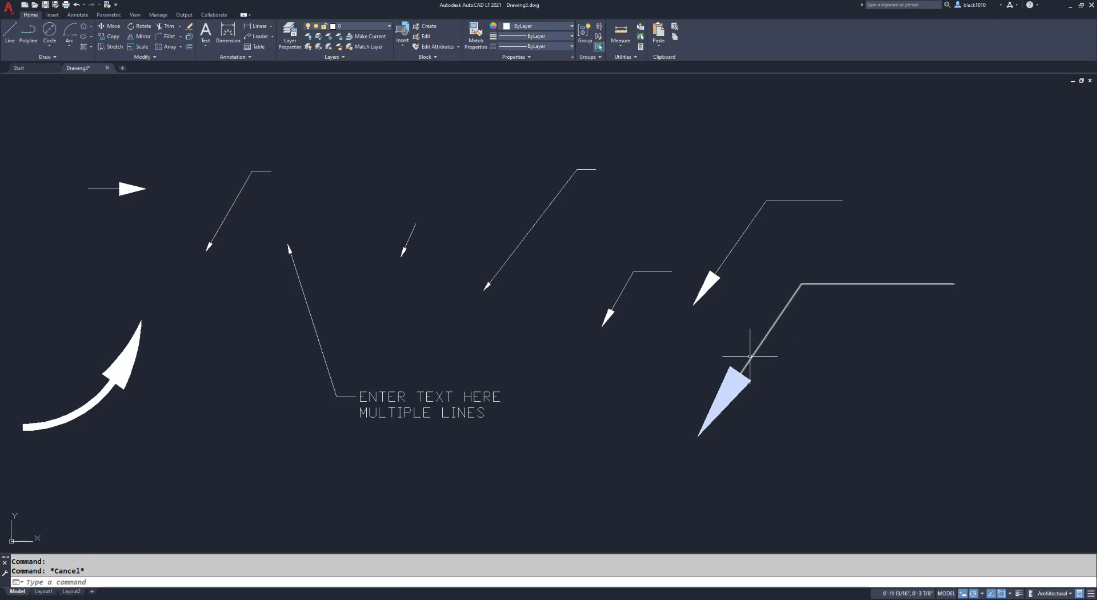
Change the multileader style of the largest leader, drawn in Biggest, to Bigger and deselect it.
click(773, 326)
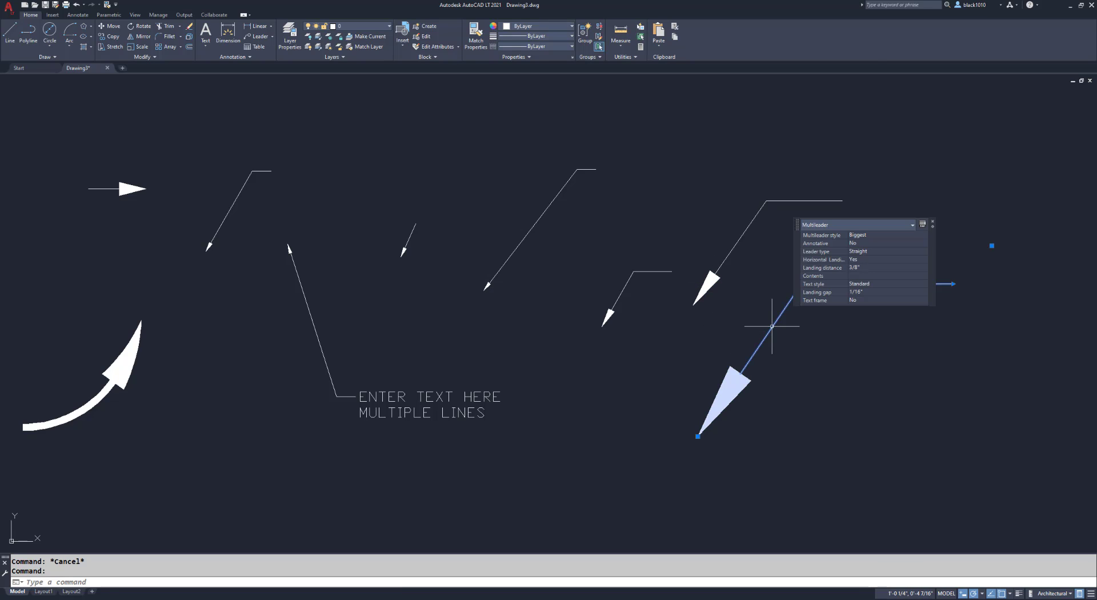
click(877, 235)
click(877, 235)
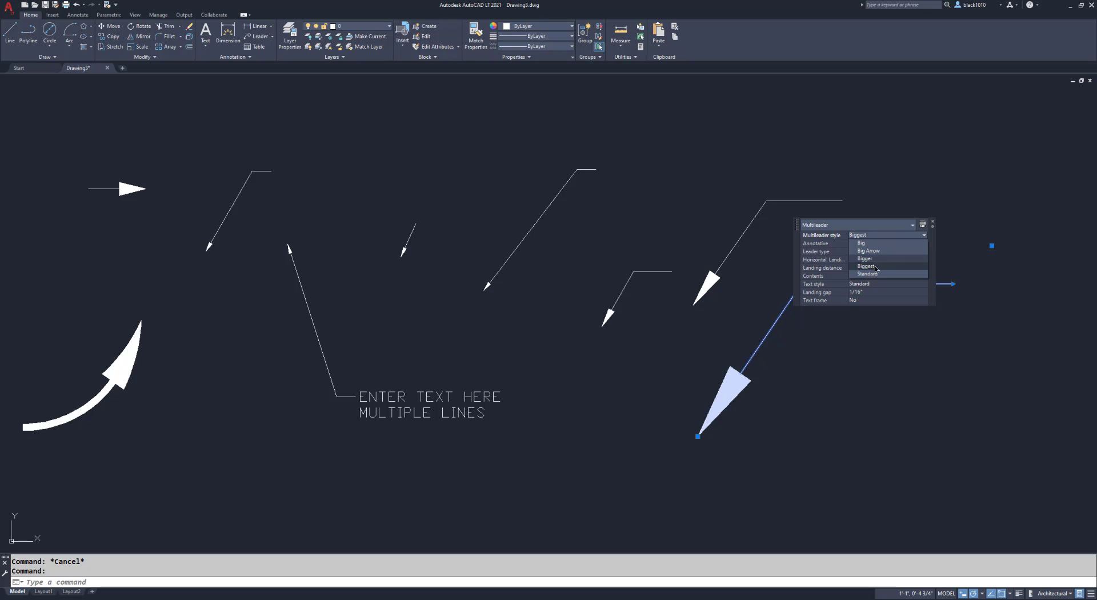
click(872, 260)
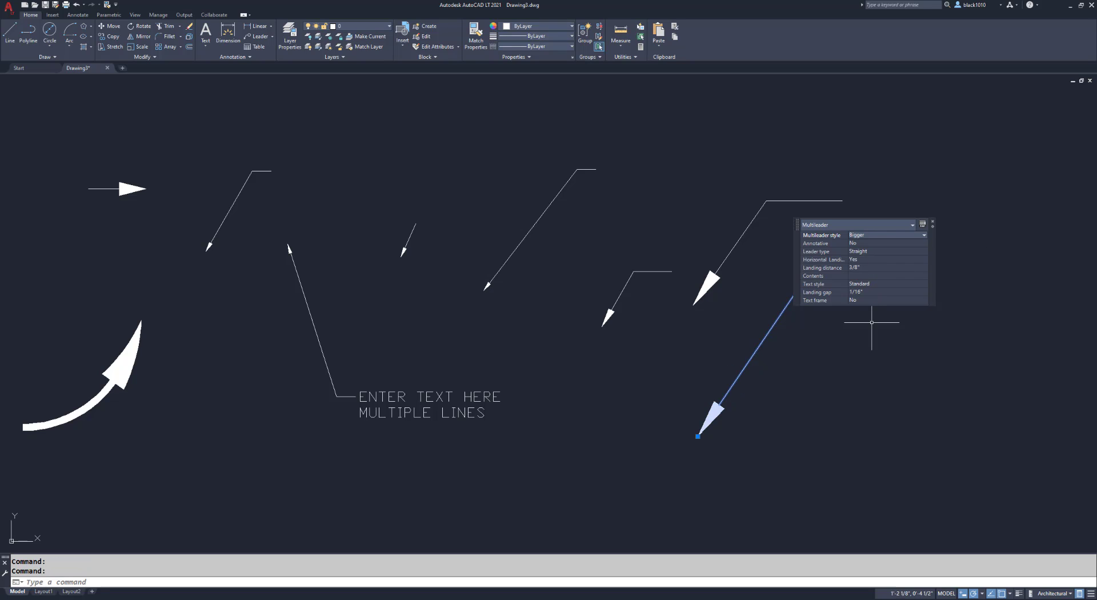
key(Escape)
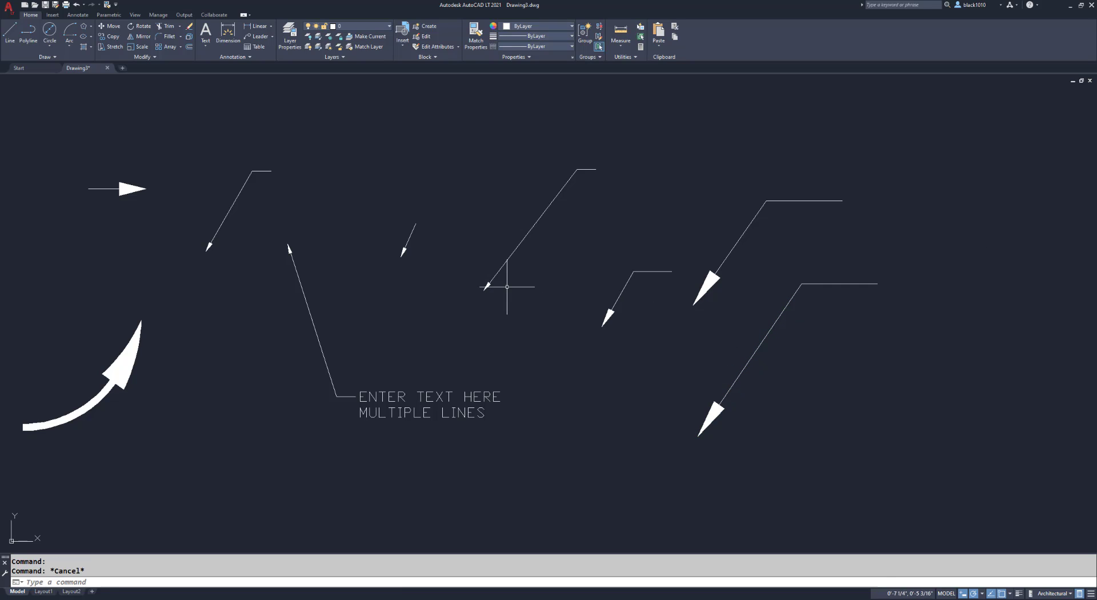